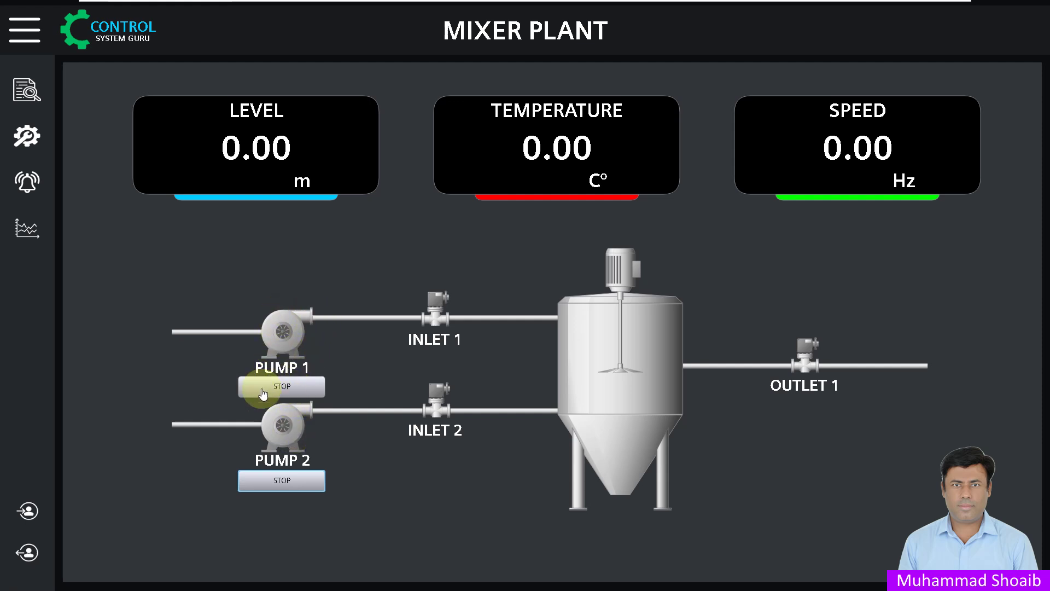
Start and stop Pump 1 from the running HMI screen, then start it again.
{"action": "left_click", "coordinate": [304, 387]}
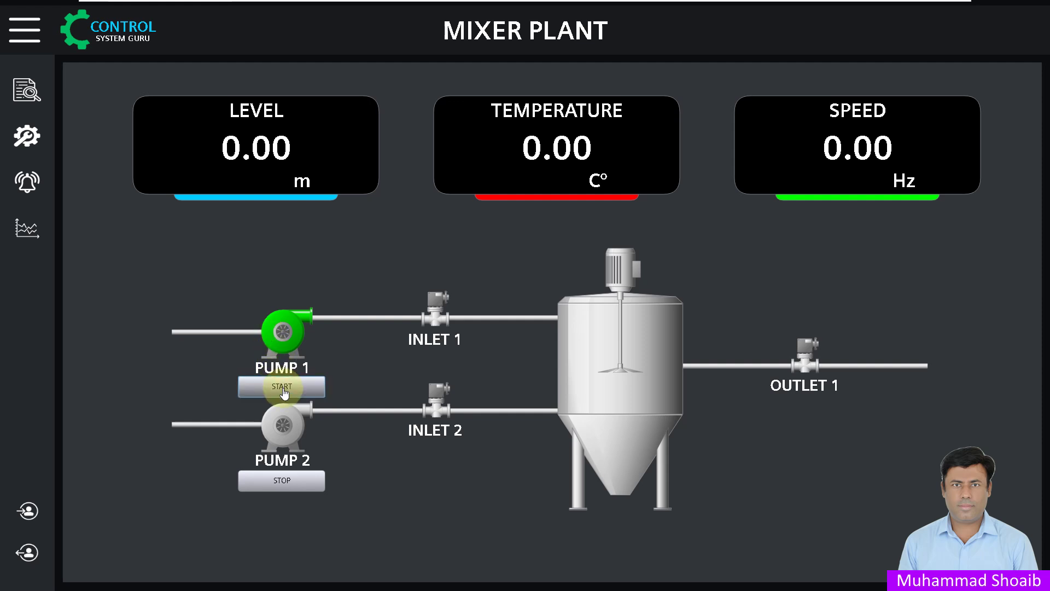
{"action": "key", "text": "space"}
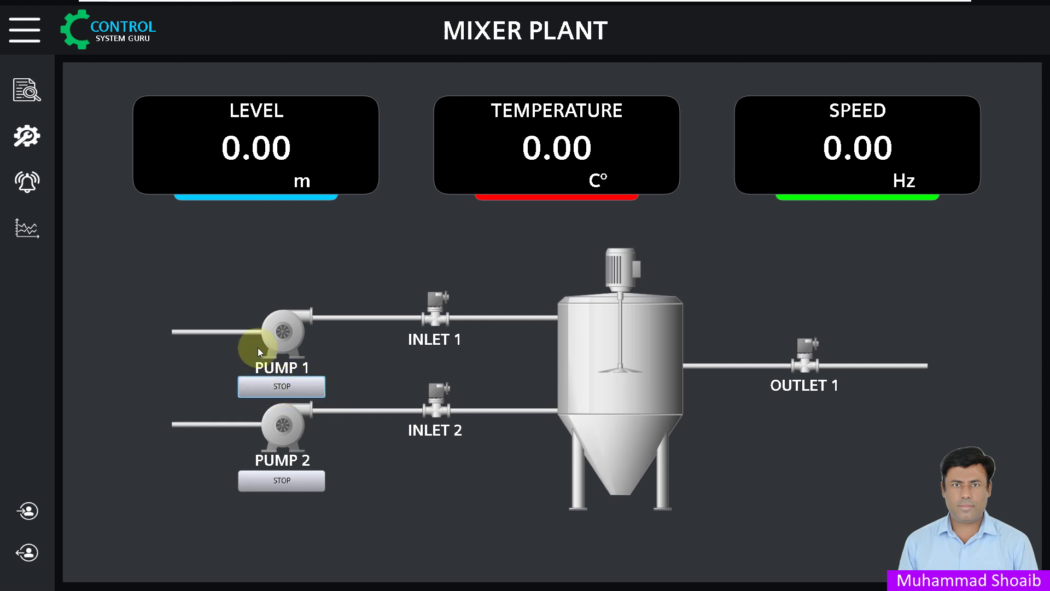
{"action": "left_click", "coordinate": [285, 388]}
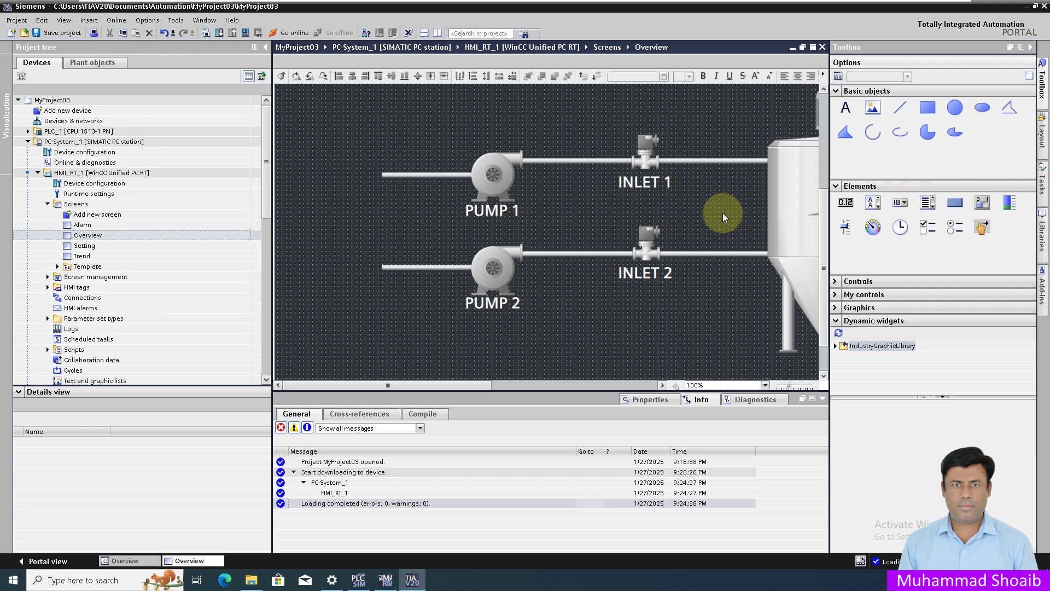
Place a Button labelled START just beneath the PUMP 1 label on the Overview screen.
{"action": "left_click", "coordinate": [467, 225]}
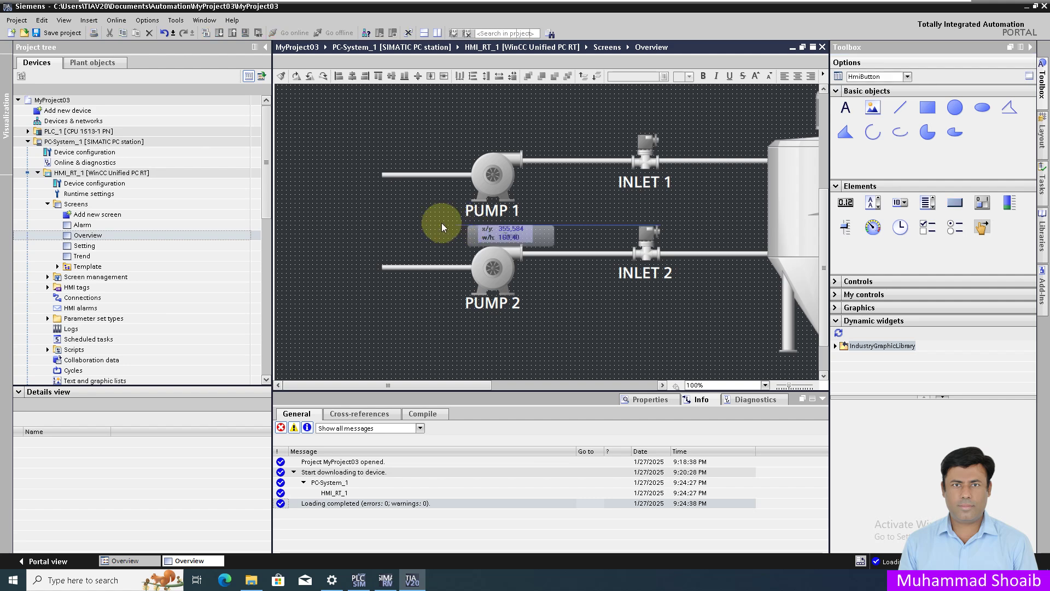
{"action": "left_click", "coordinate": [442, 222]}
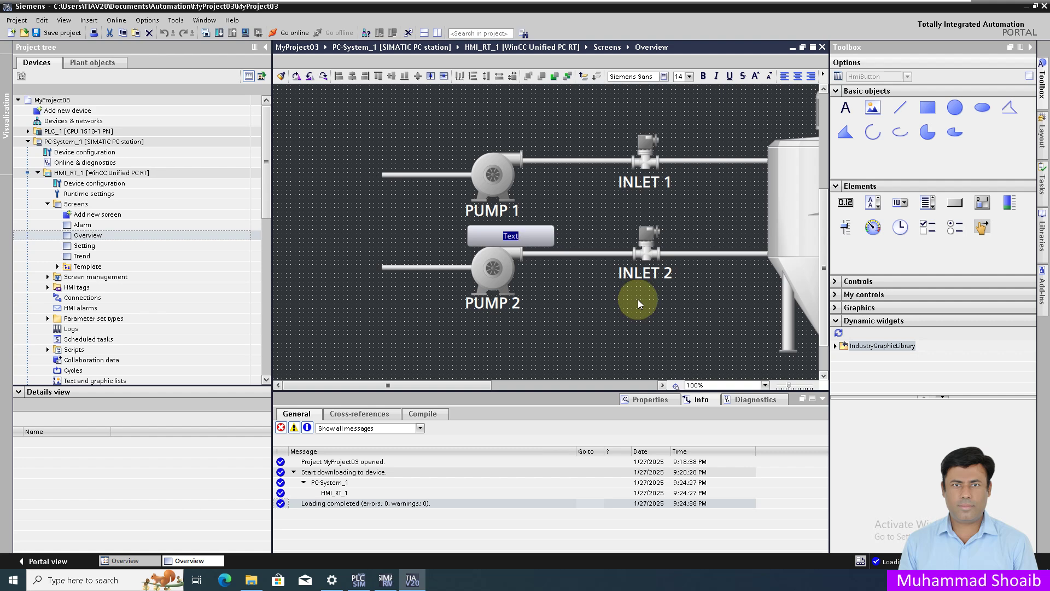
{"action": "type", "text": "sTART"}
{"action": "left_click_drag", "start_coordinate": [532, 240], "coordinate": [517, 234]}
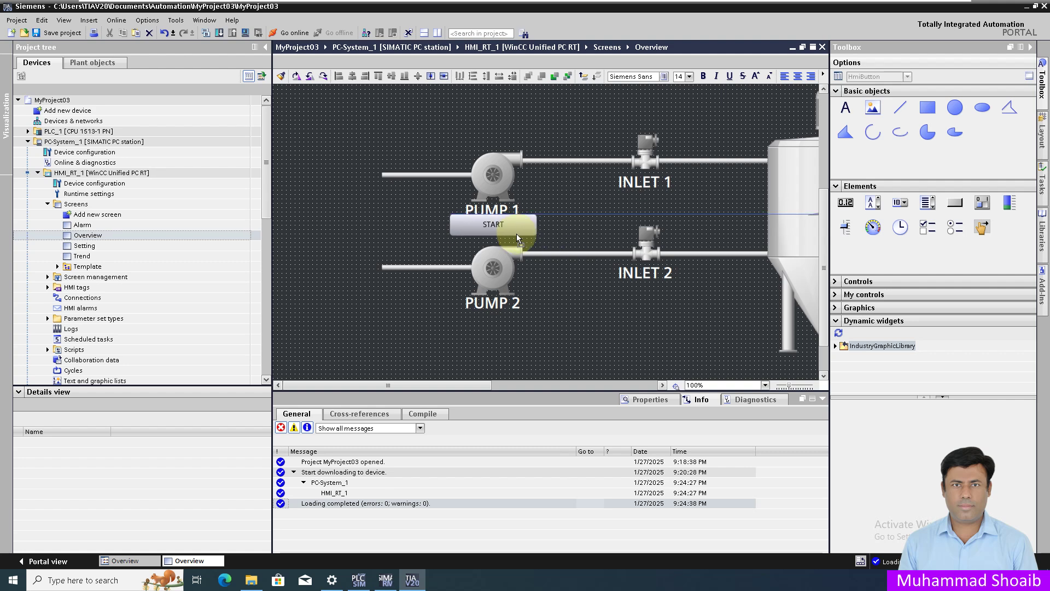
{"action": "key", "text": "Down"}
{"action": "key", "text": "Down"}
{"action": "key", "text": "Down"}
{"action": "key", "text": "Down"}
{"action": "key", "text": "Down"}
{"action": "key", "text": "Down"}
{"action": "key", "text": "Down"}
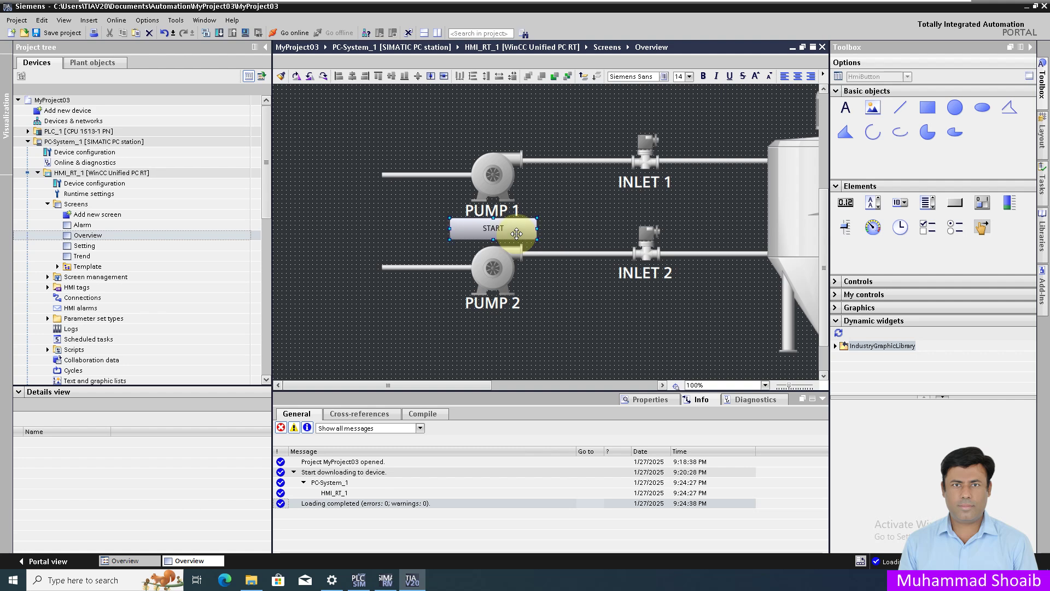
Show the START button's event properties and select its Press event.
{"action": "left_click", "coordinate": [653, 400]}
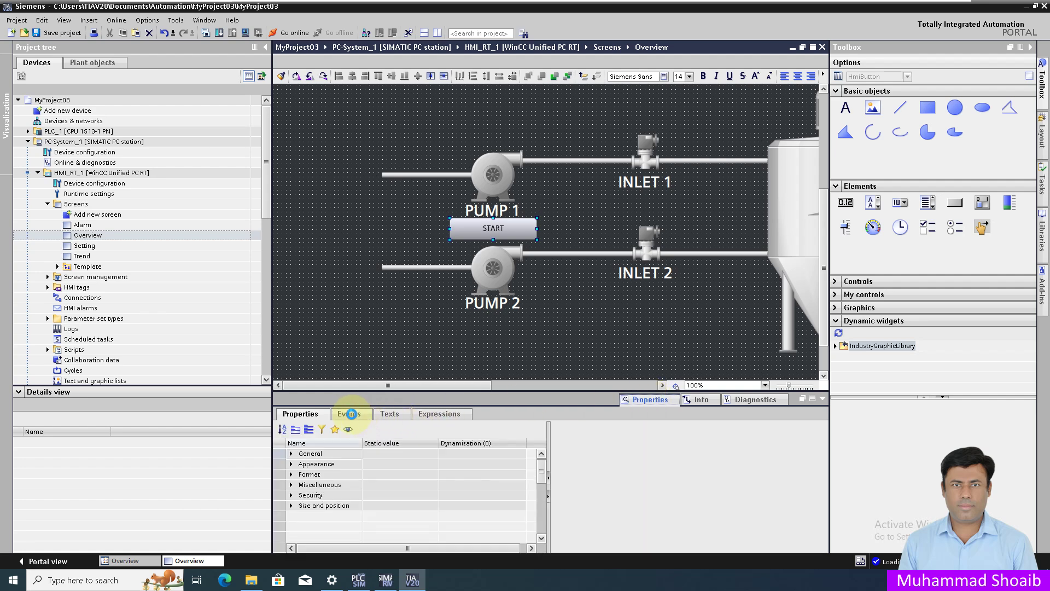
{"action": "left_click", "coordinate": [352, 416]}
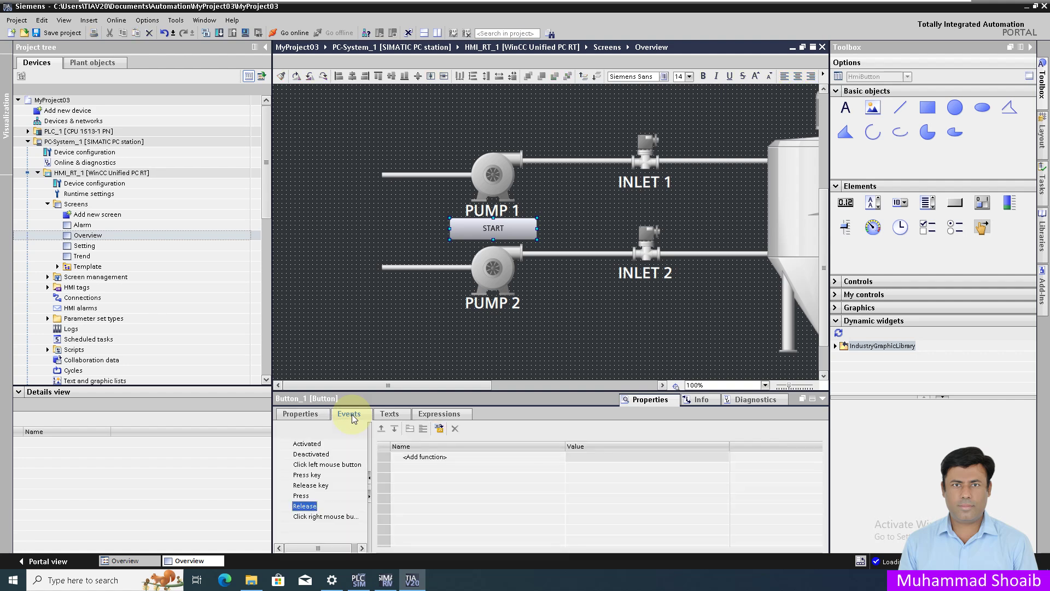
{"action": "left_click", "coordinate": [302, 496]}
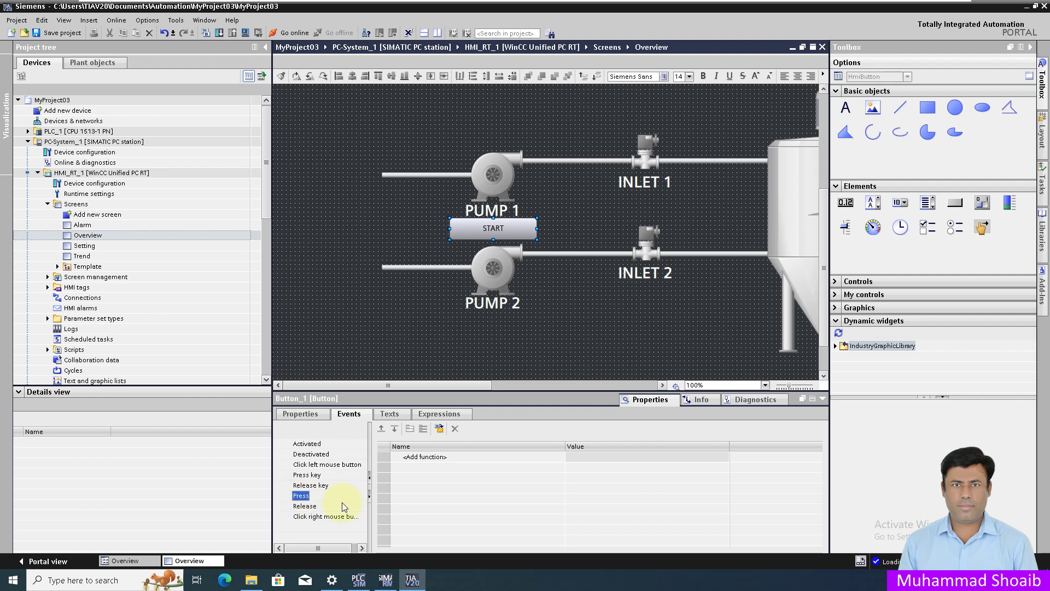
Add the Tag system function InvertBitInTag to the Press event.
{"action": "left_click", "coordinate": [558, 458]}
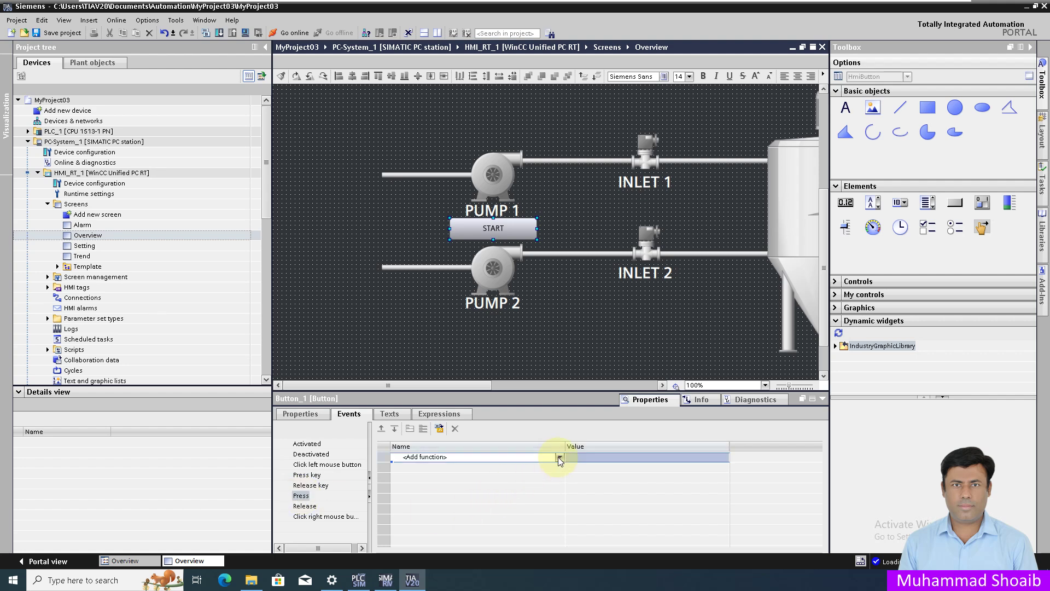
{"action": "left_click", "coordinate": [559, 458]}
{"action": "left_click", "coordinate": [559, 458]}
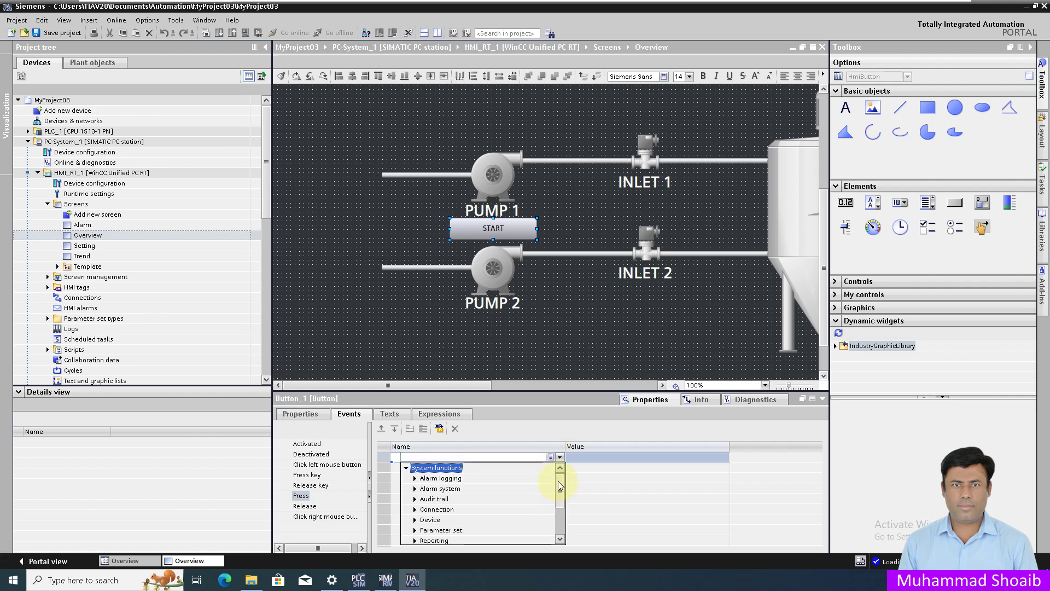
{"action": "left_click_drag", "start_coordinate": [558, 481], "coordinate": [565, 516]}
{"action": "left_click", "coordinate": [415, 520]}
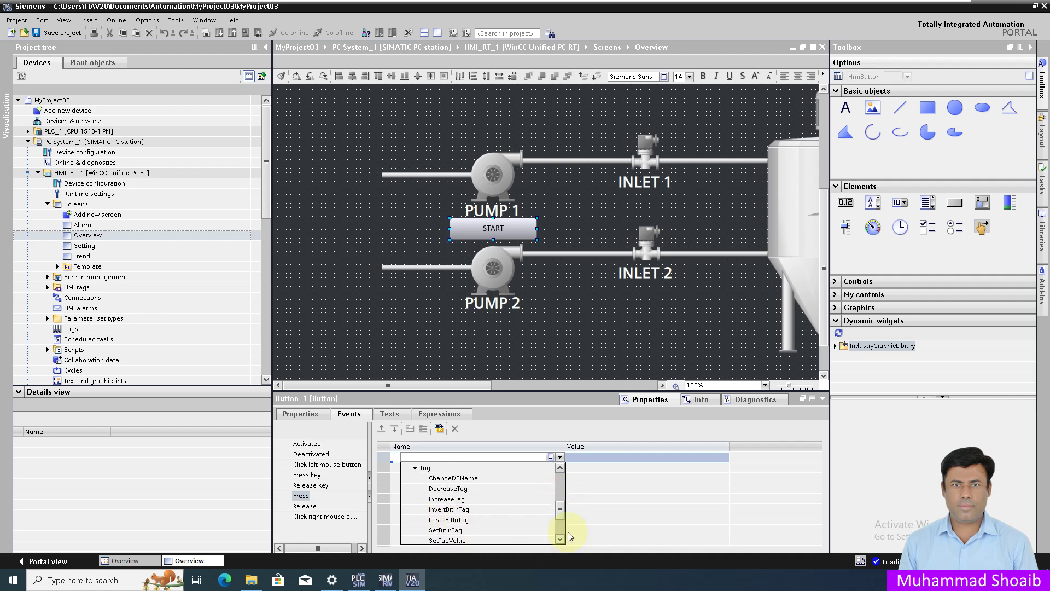
{"action": "left_click", "coordinate": [447, 509]}
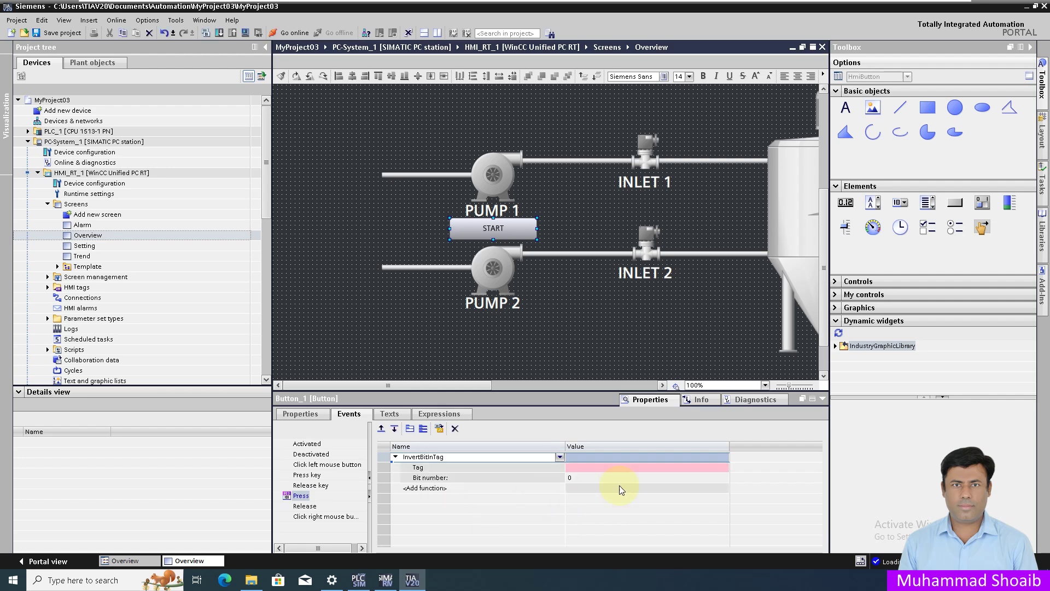
{"action": "left_click", "coordinate": [724, 468]}
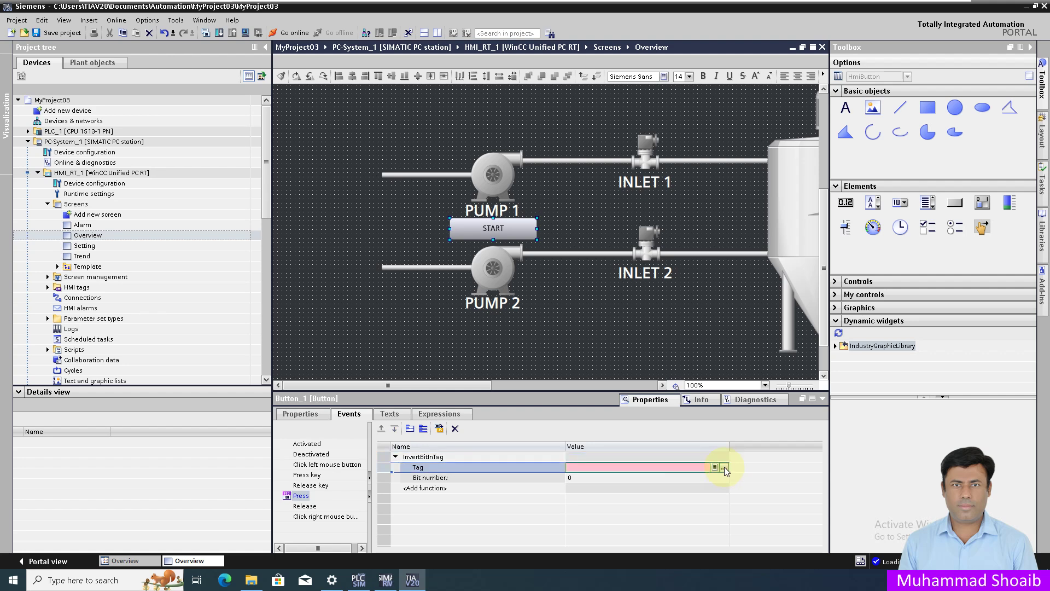
Set InvertBitInTag's Tag parameter to P01_Start_PB from the tag picker.
{"action": "left_click", "coordinate": [725, 467]}
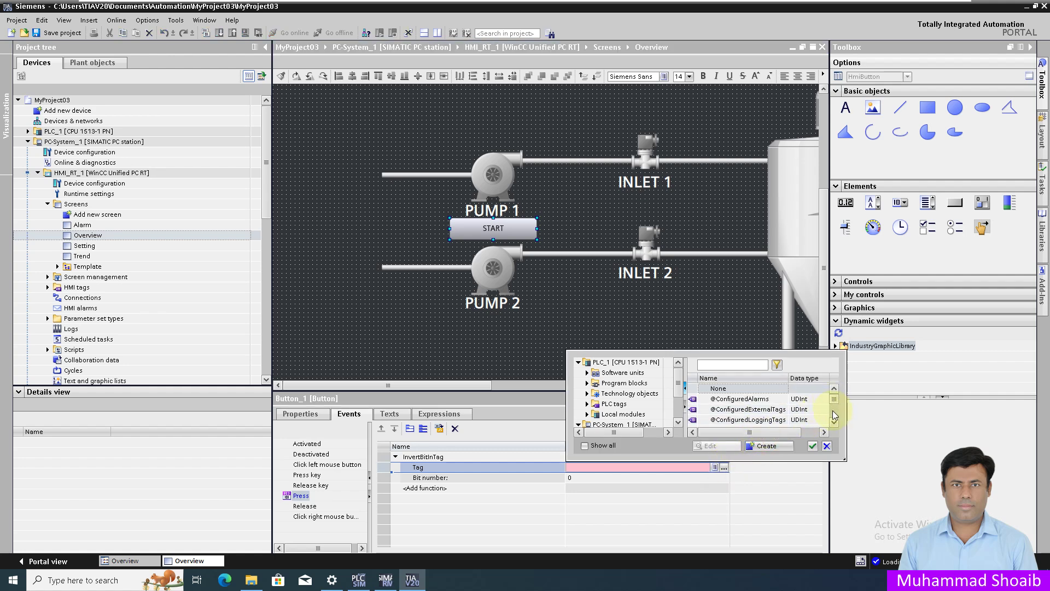
{"action": "scroll", "coordinate": [834, 419], "scroll_direction": "down", "scroll_amount": 4}
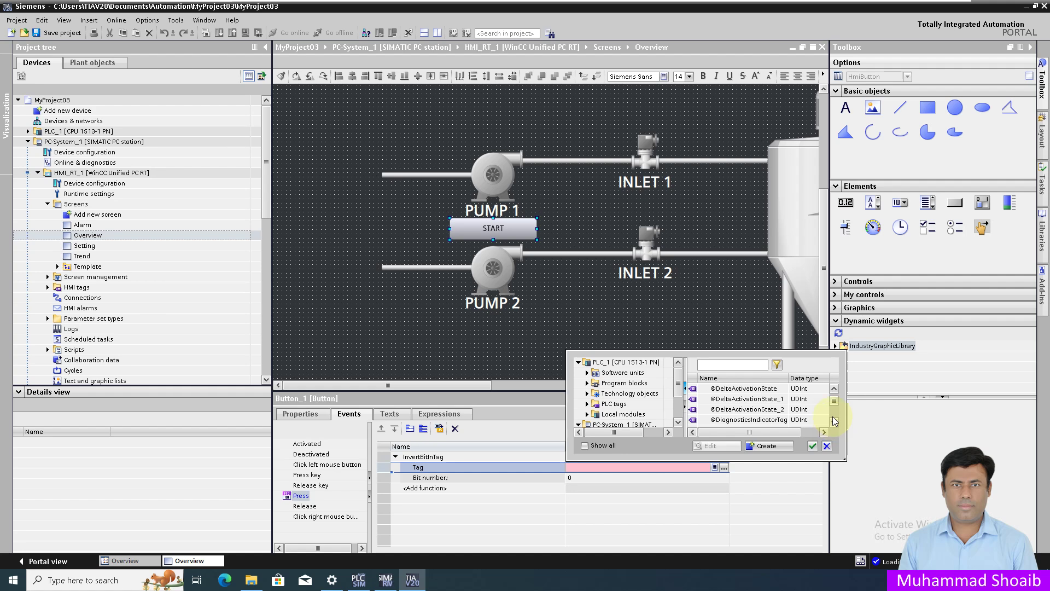
{"action": "scroll", "coordinate": [834, 420], "scroll_direction": "down", "scroll_amount": 3}
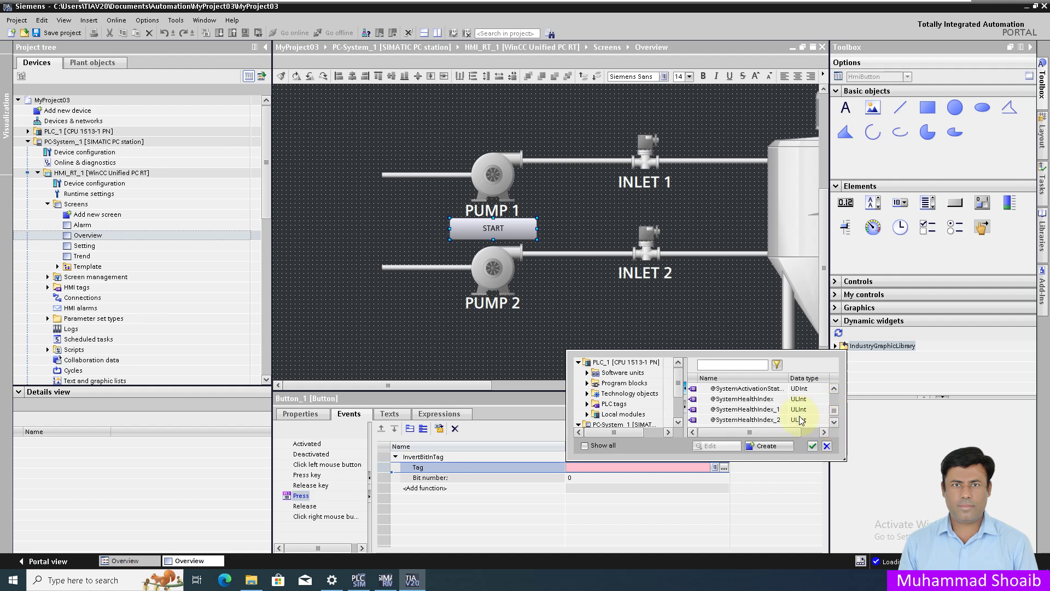
{"action": "scroll", "coordinate": [796, 413], "scroll_direction": "down", "scroll_amount": 3}
{"action": "left_click", "coordinate": [835, 389]}
{"action": "left_click", "coordinate": [835, 389]}
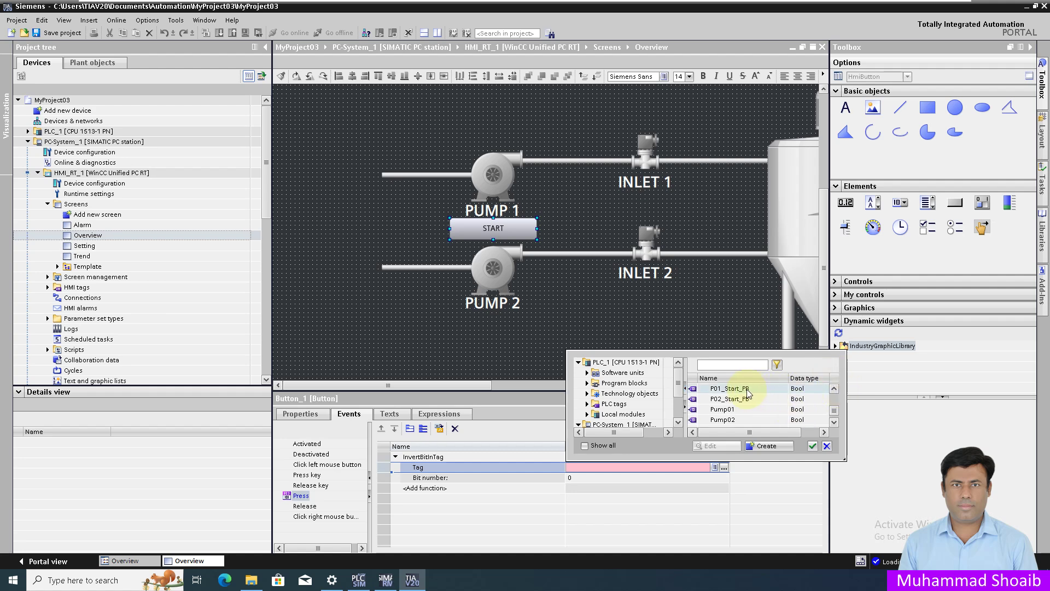
{"action": "left_click", "coordinate": [752, 389]}
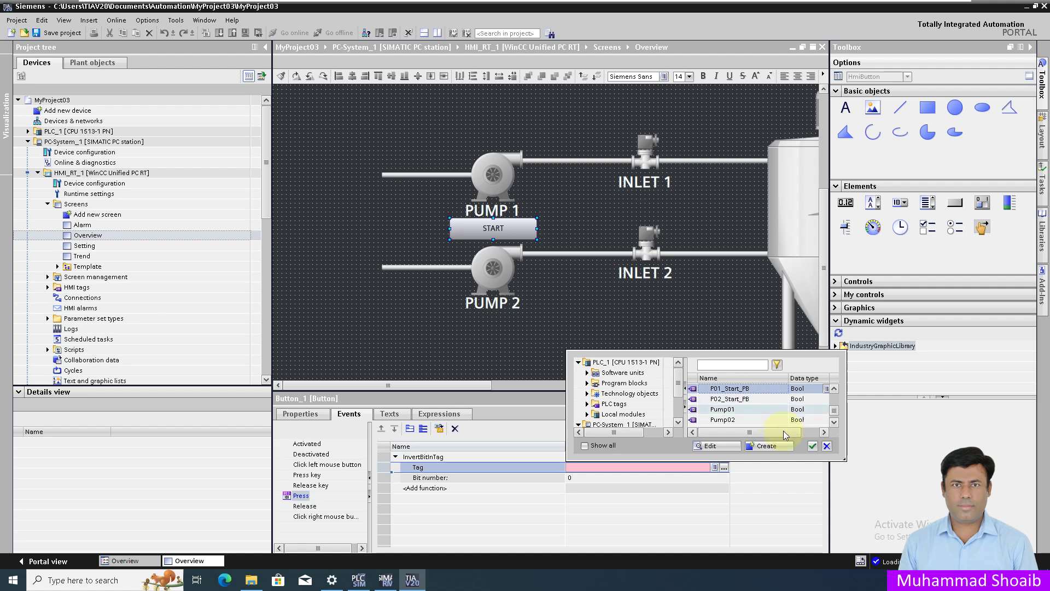
{"action": "left_click", "coordinate": [812, 446]}
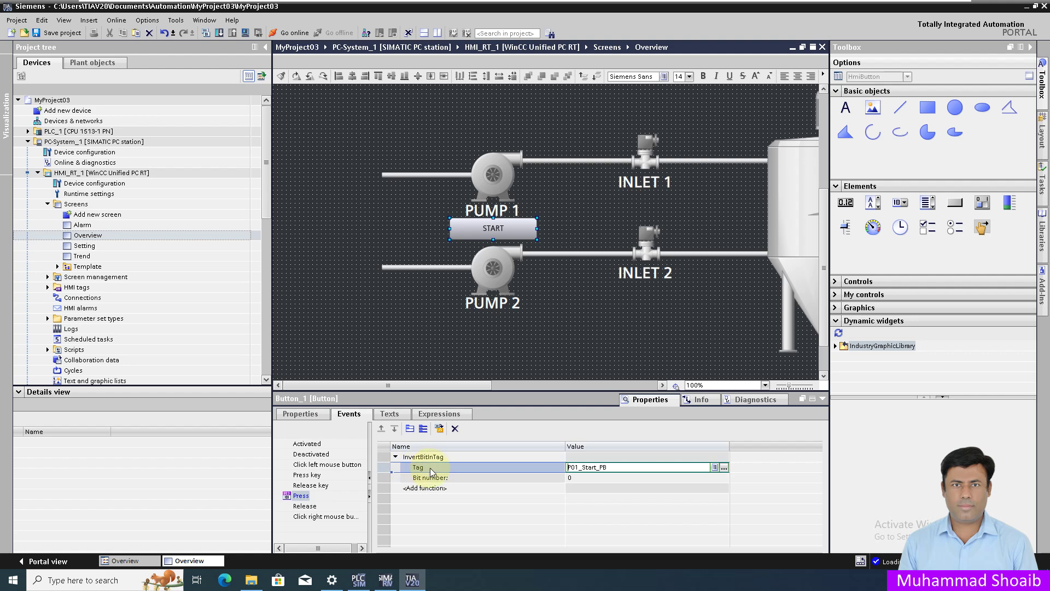
Select the START button's General Text property and show its dynamization options.
{"action": "left_click", "coordinate": [303, 413]}
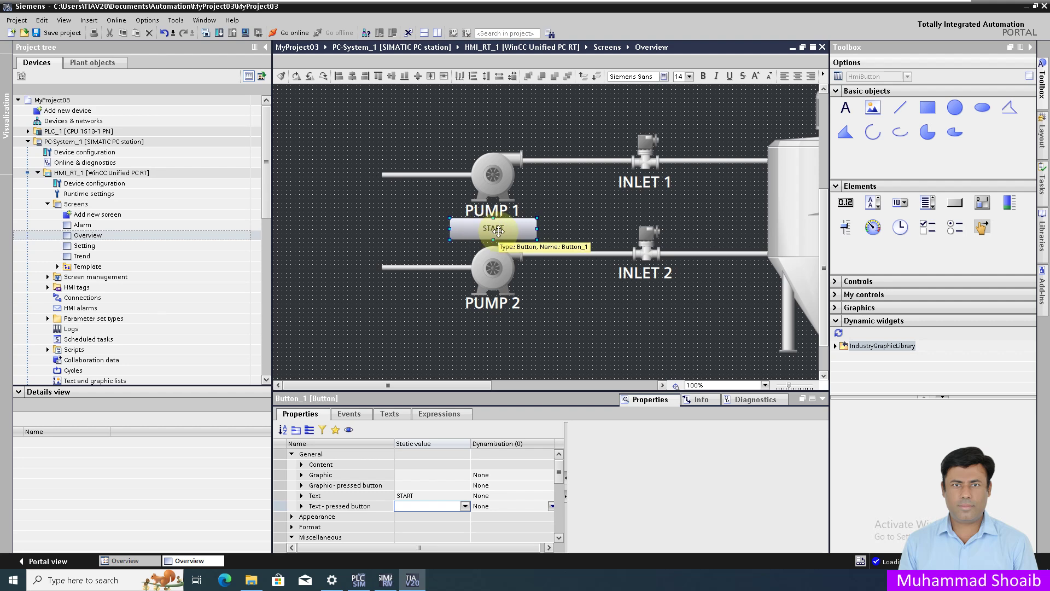
{"action": "left_click", "coordinate": [441, 496]}
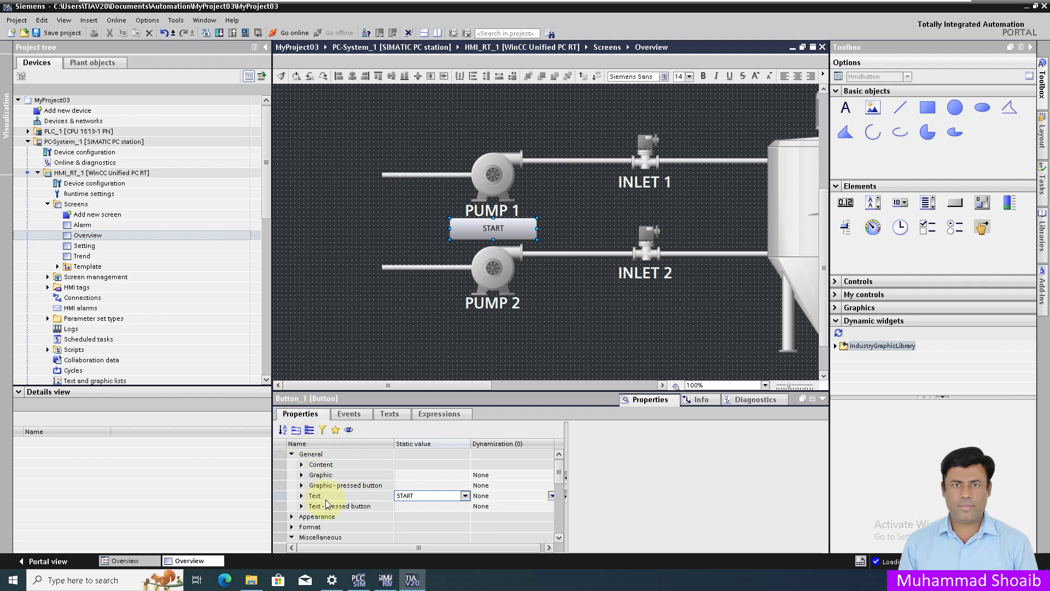
{"action": "left_click", "coordinate": [550, 497]}
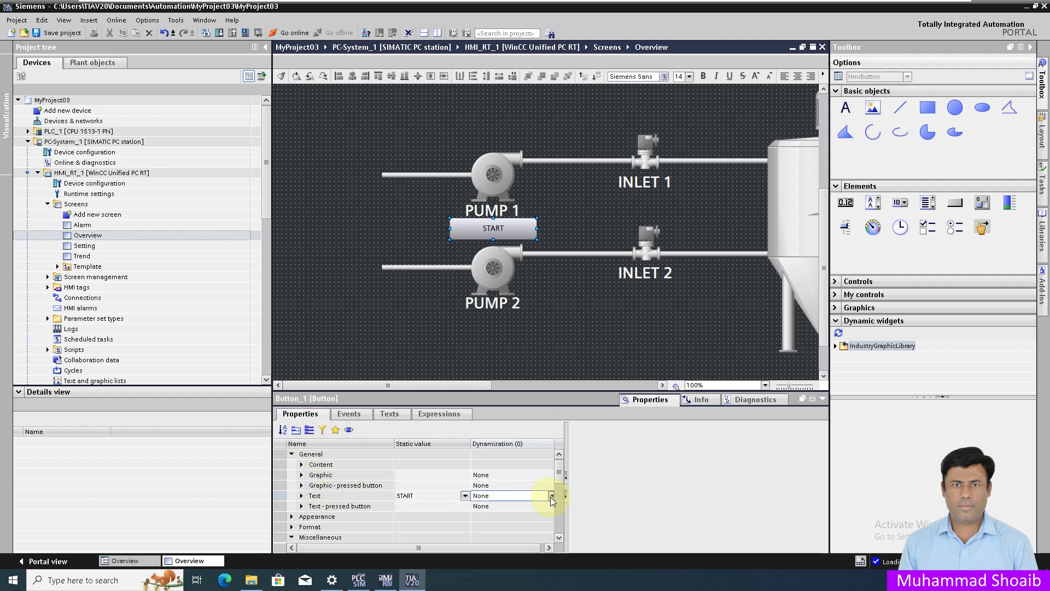
{"action": "left_click", "coordinate": [550, 497]}
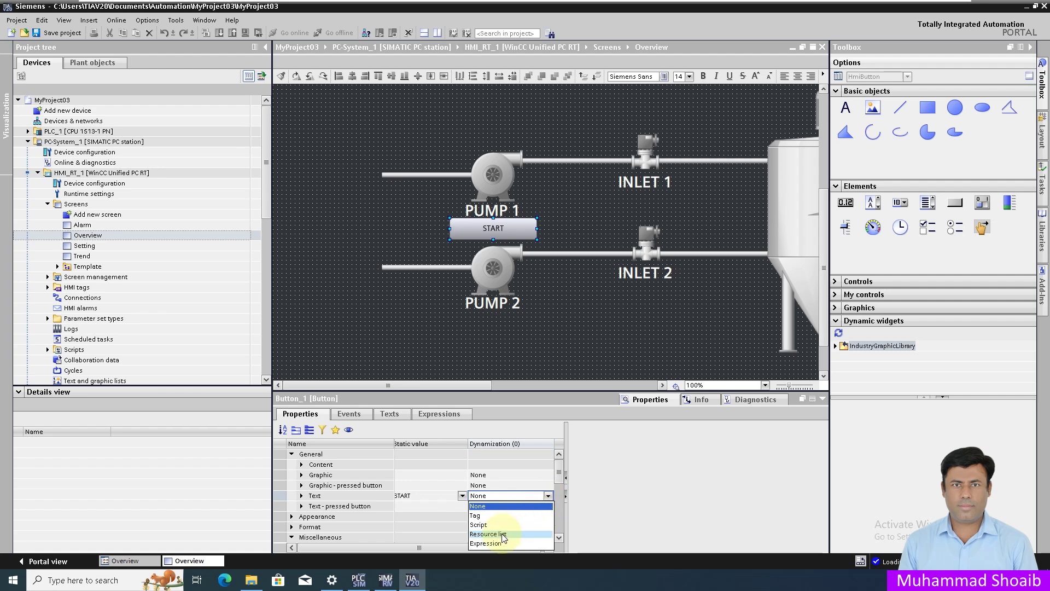
Dynamize the START button text with a Resource list of type Text_list.
{"action": "left_click", "coordinate": [697, 508]}
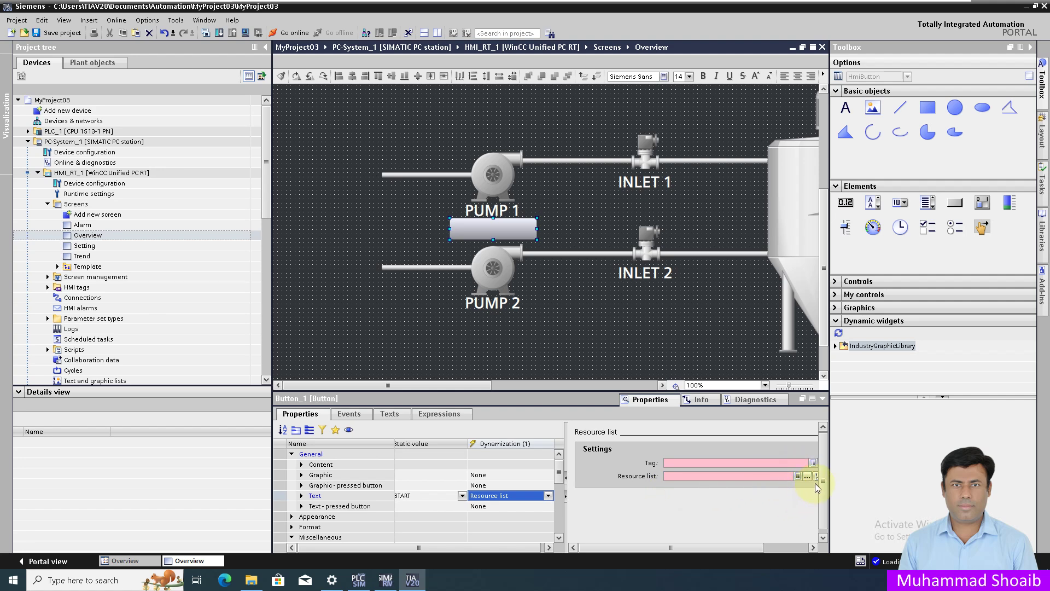
{"action": "left_click_drag", "start_coordinate": [749, 550], "coordinate": [758, 549]}
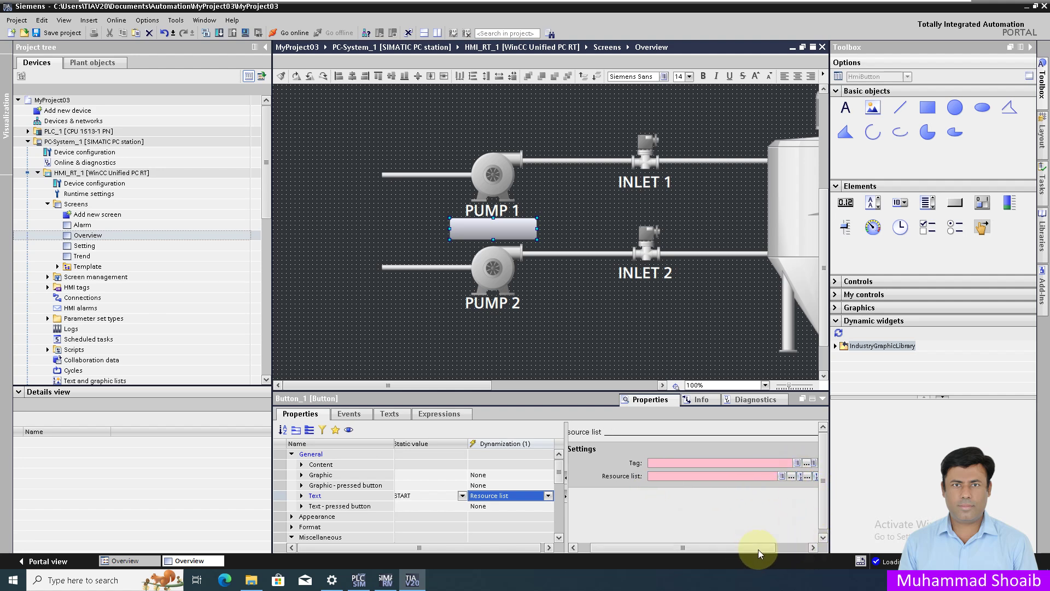
{"action": "left_click", "coordinate": [808, 477]}
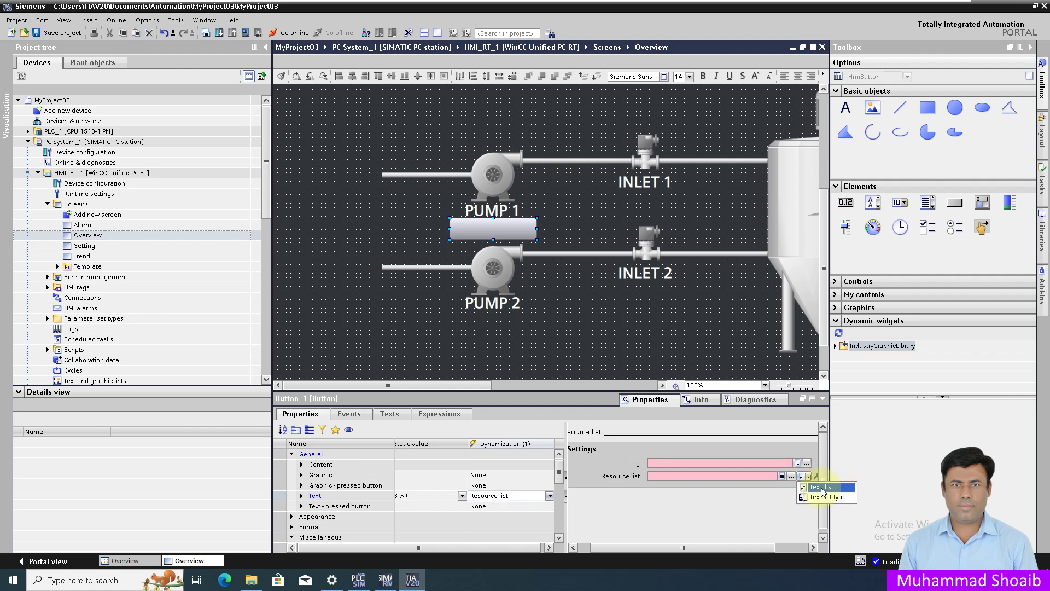
{"action": "left_click", "coordinate": [831, 488]}
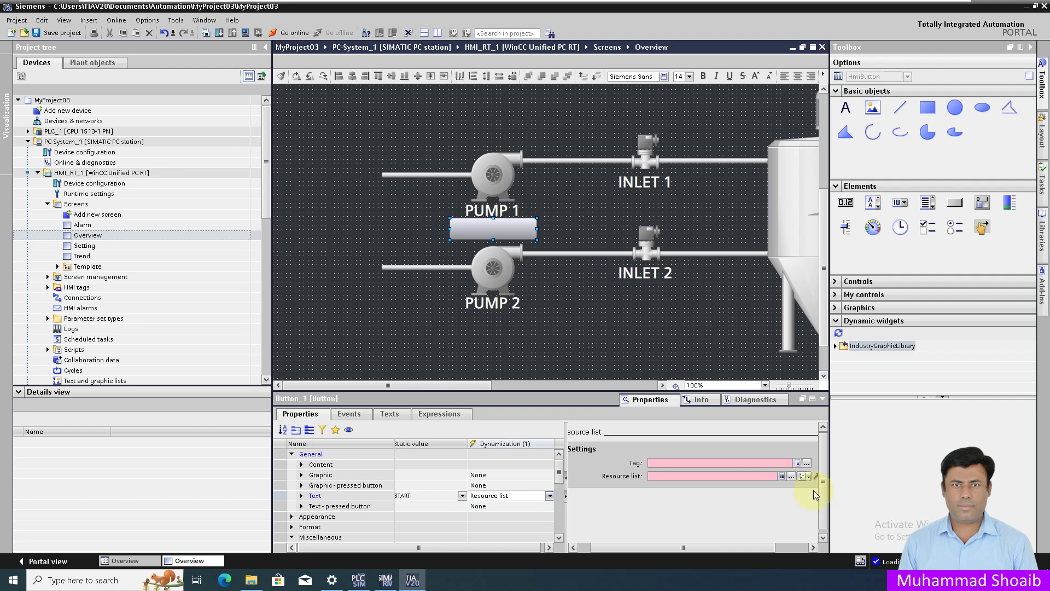
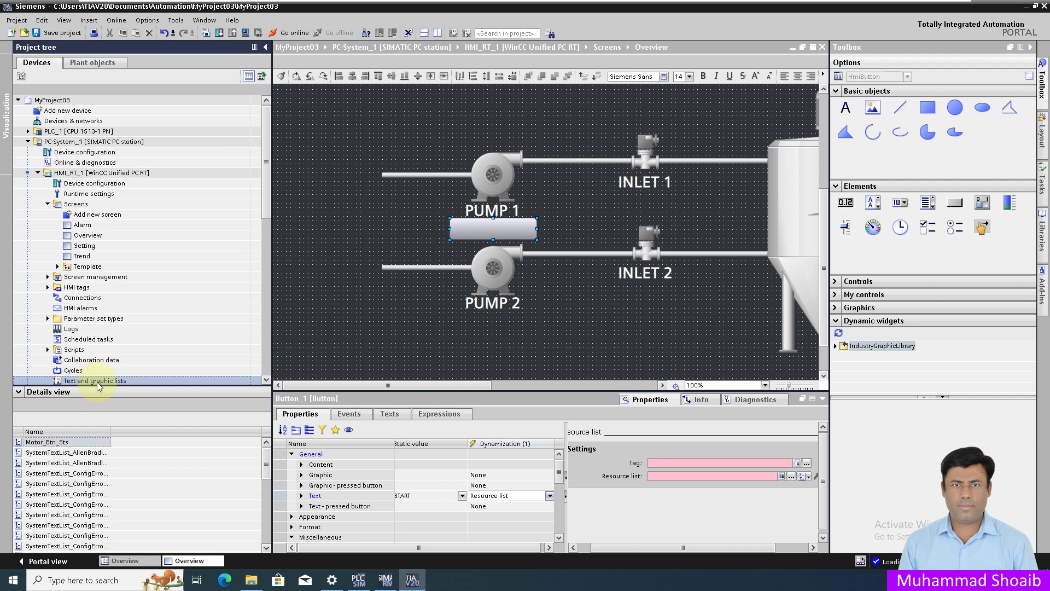
In the text and graphic lists editor, add a text list named Motor_Cmd_Sts and accept the delta load warning.
{"action": "double_click", "coordinate": [122, 381]}
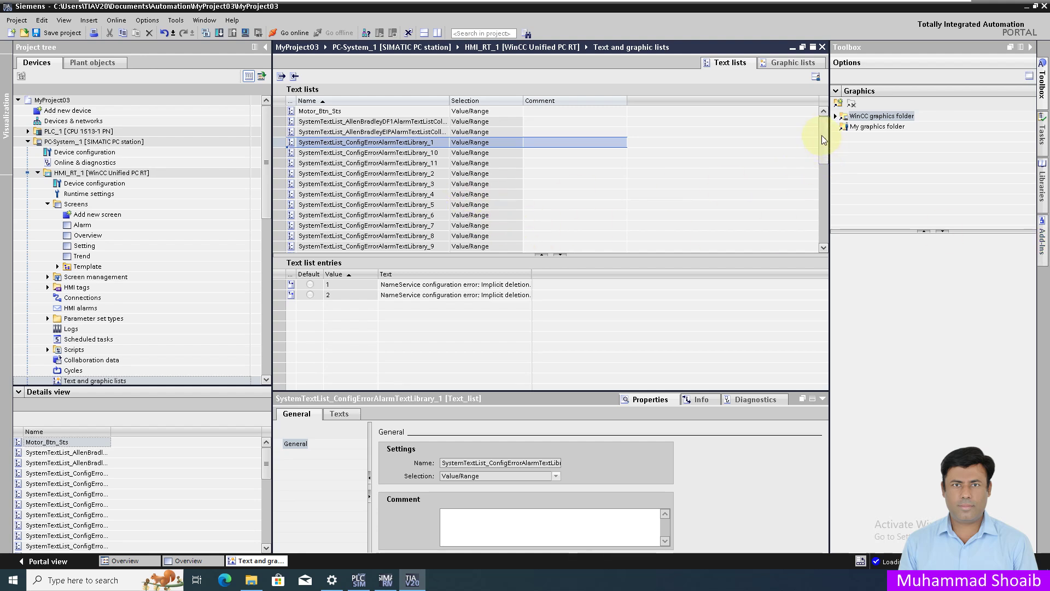
{"action": "left_click_drag", "start_coordinate": [825, 137], "coordinate": [823, 199]}
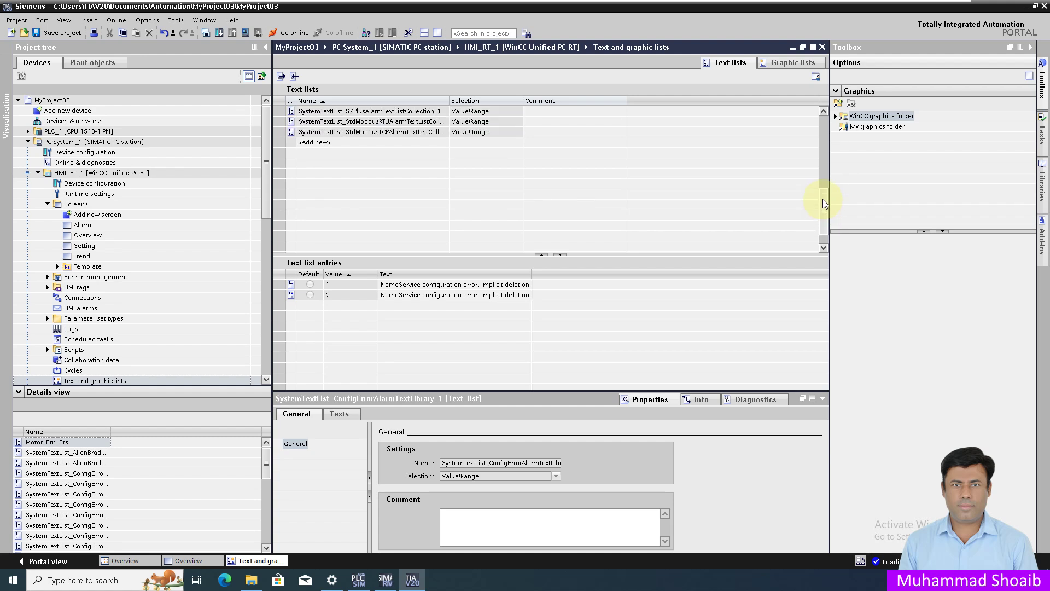
{"action": "left_click", "coordinate": [351, 143]}
{"action": "double_click", "coordinate": [350, 141]}
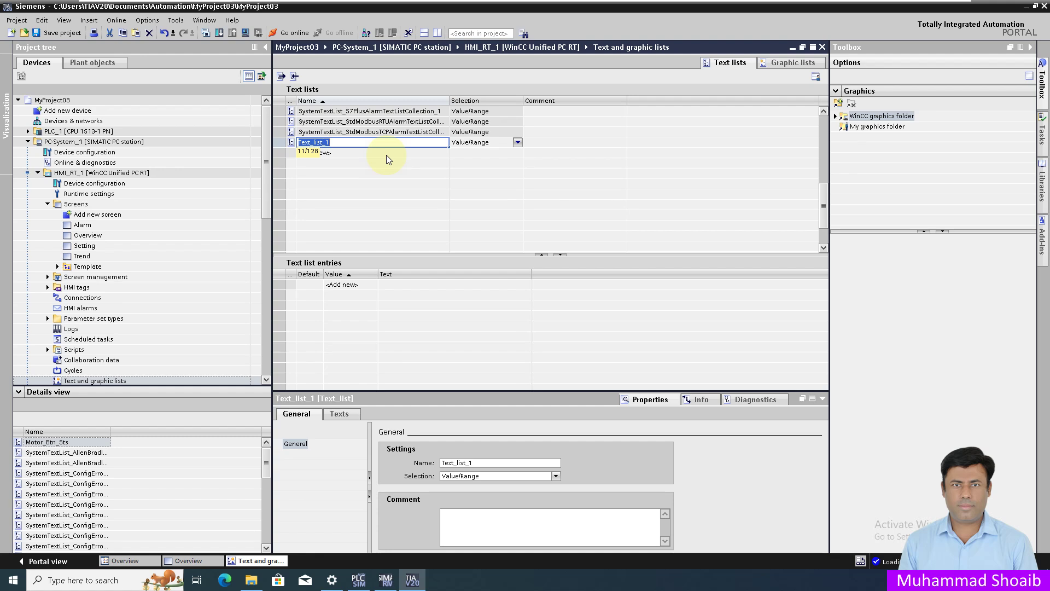
{"action": "key", "text": "BackSpace"}
{"action": "type", "text": "Motor"}
{"action": "type", "text": "_Cmd_Sts"}
{"action": "key", "text": "Return"}
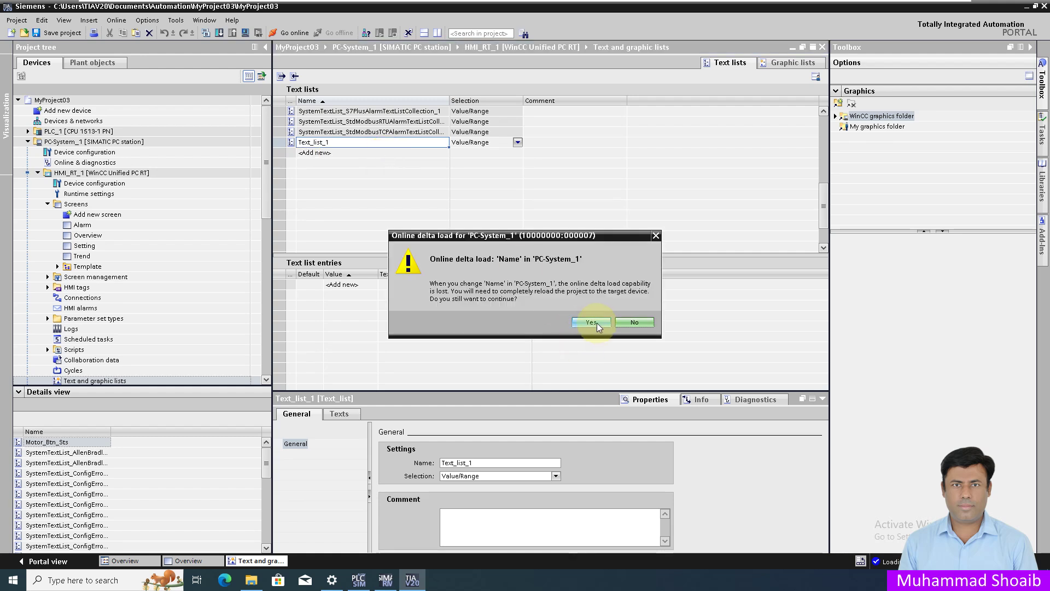
{"action": "left_click", "coordinate": [592, 322]}
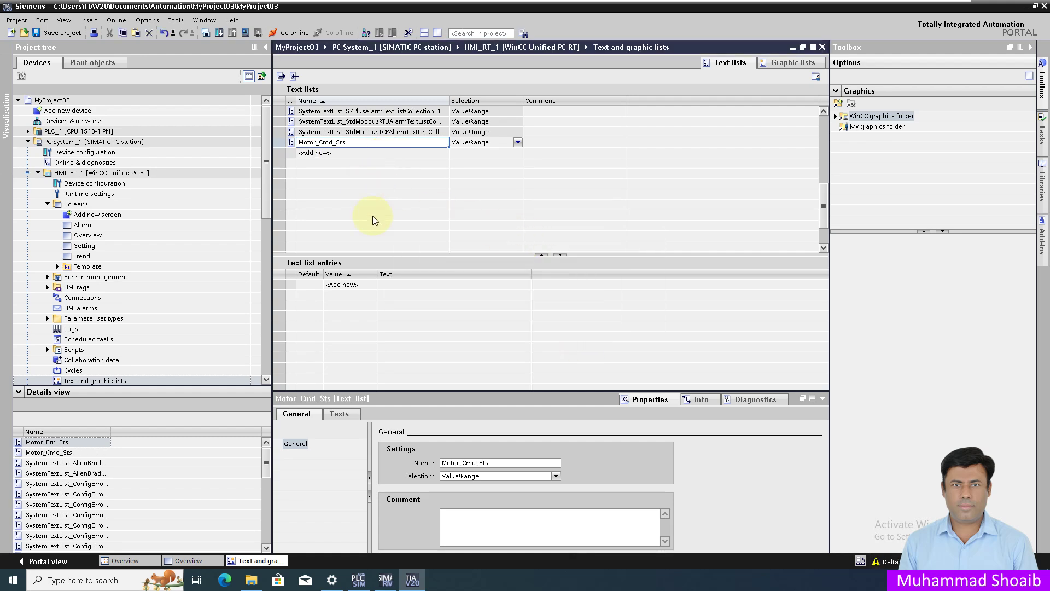
Add two entries to Motor_Cmd_Sts with values 0 and 1.
{"action": "left_click", "coordinate": [346, 285]}
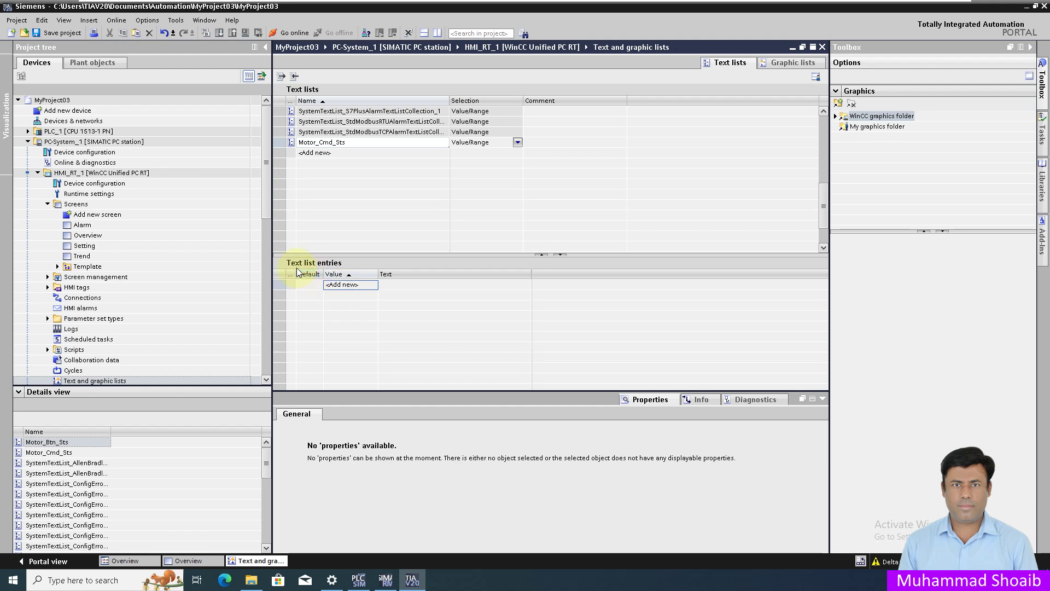
{"action": "left_click", "coordinate": [356, 285]}
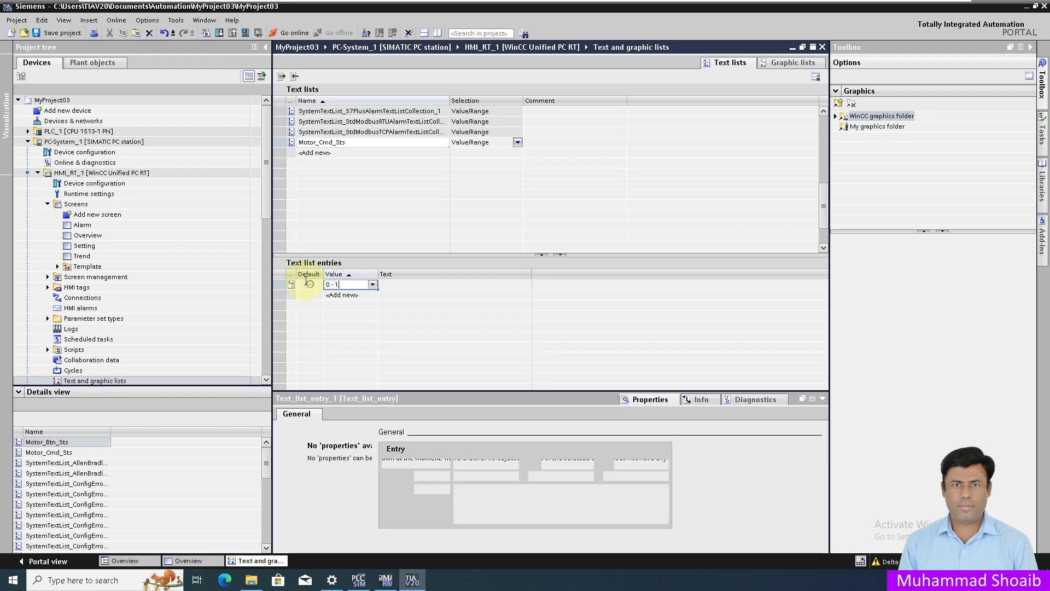
{"action": "key", "text": "BackSpace"}
{"action": "key", "text": "BackSpace"}
{"action": "key", "text": "BackSpace"}
{"action": "key", "text": "BackSpace"}
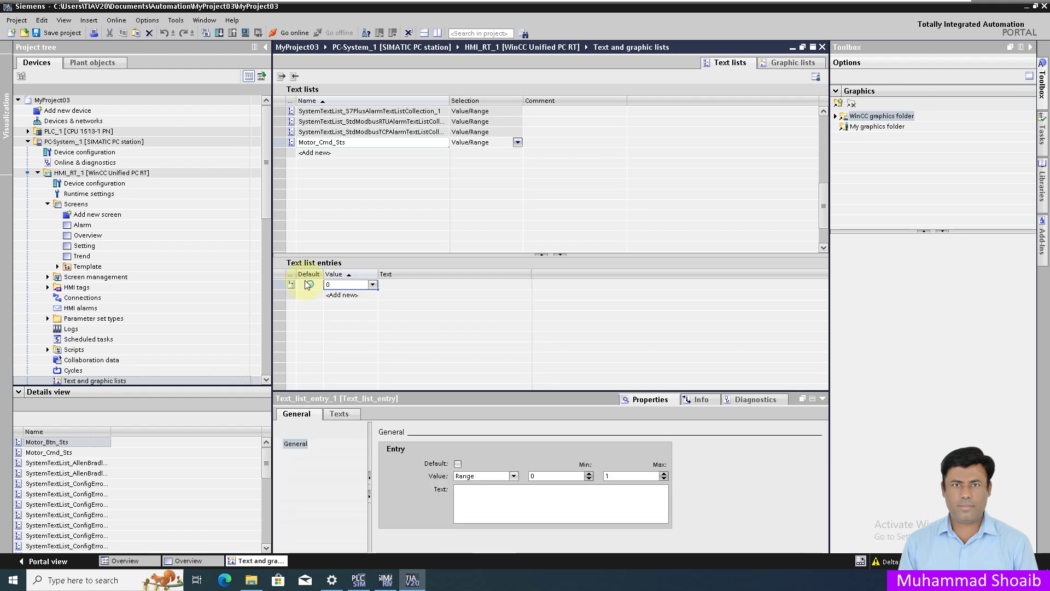
{"action": "key", "text": "Return"}
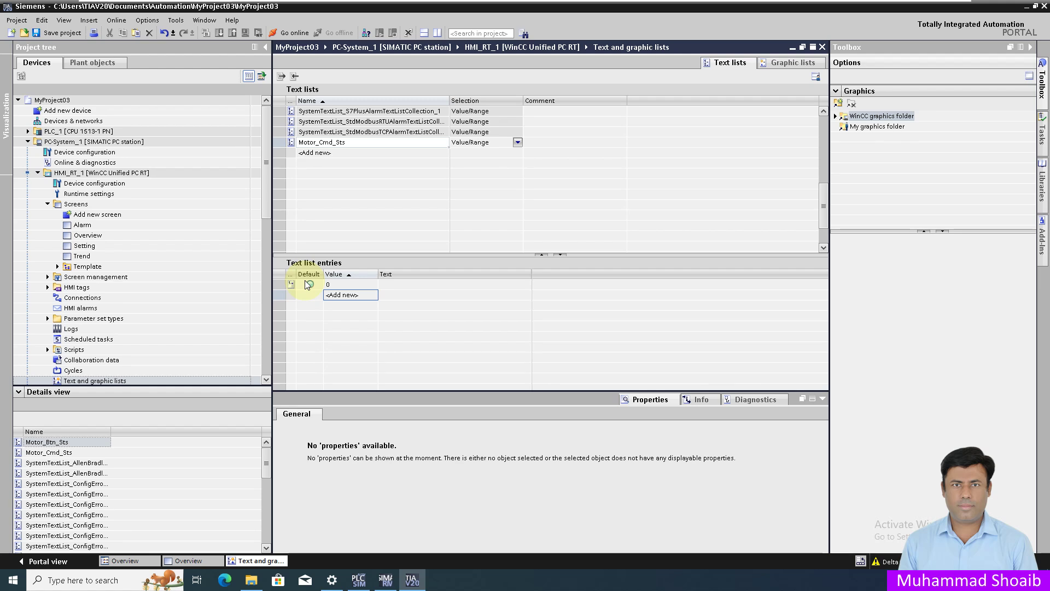
{"action": "left_click", "coordinate": [358, 297]}
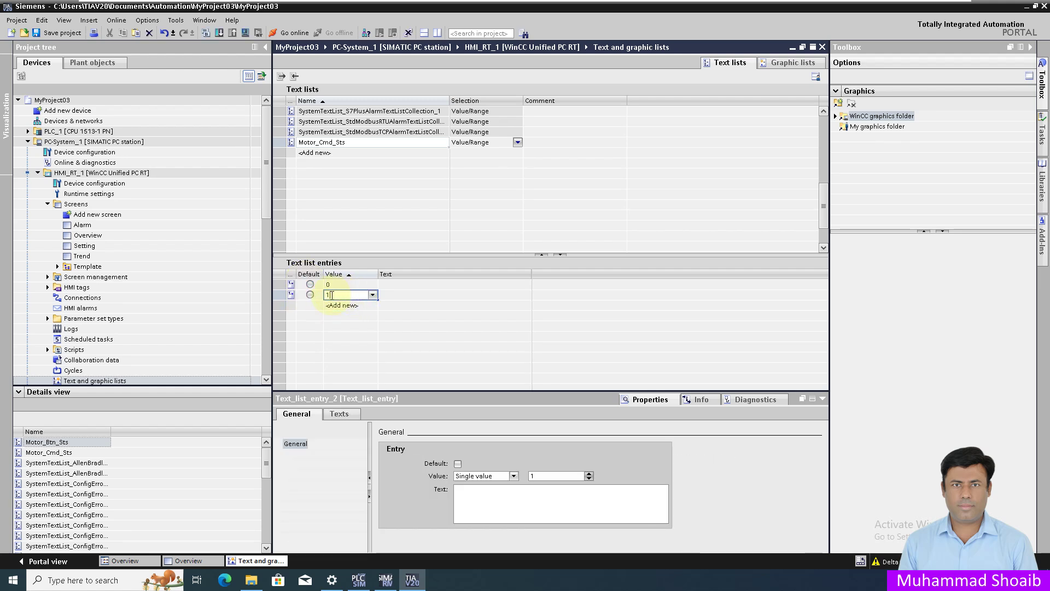
Label value 0 as STOP and value 1 as START, then save the project.
{"action": "left_click", "coordinate": [399, 285]}
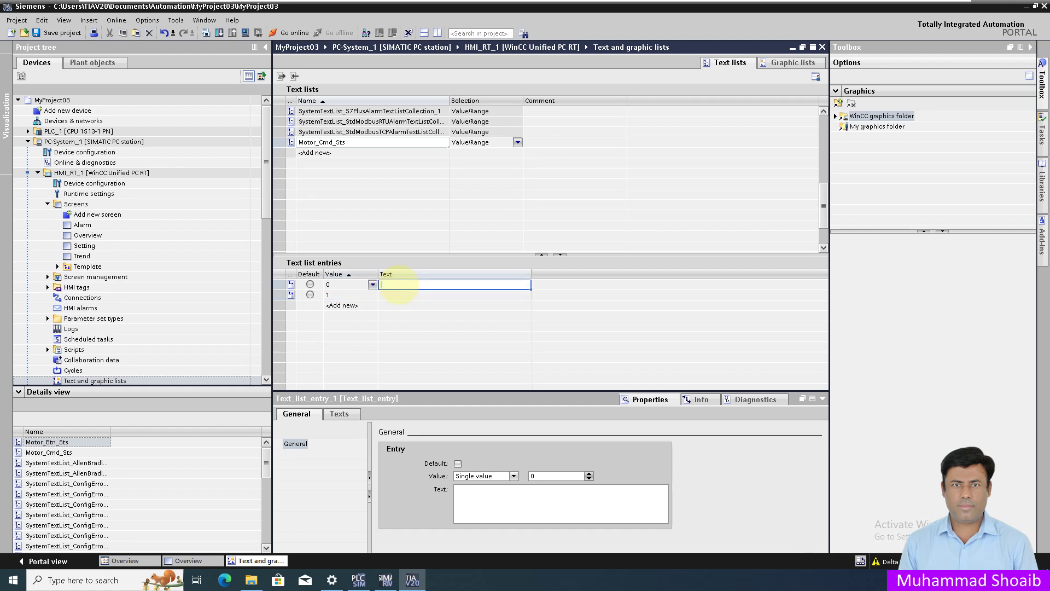
{"action": "type", "text": "s"}
{"action": "type", "text": "S"}
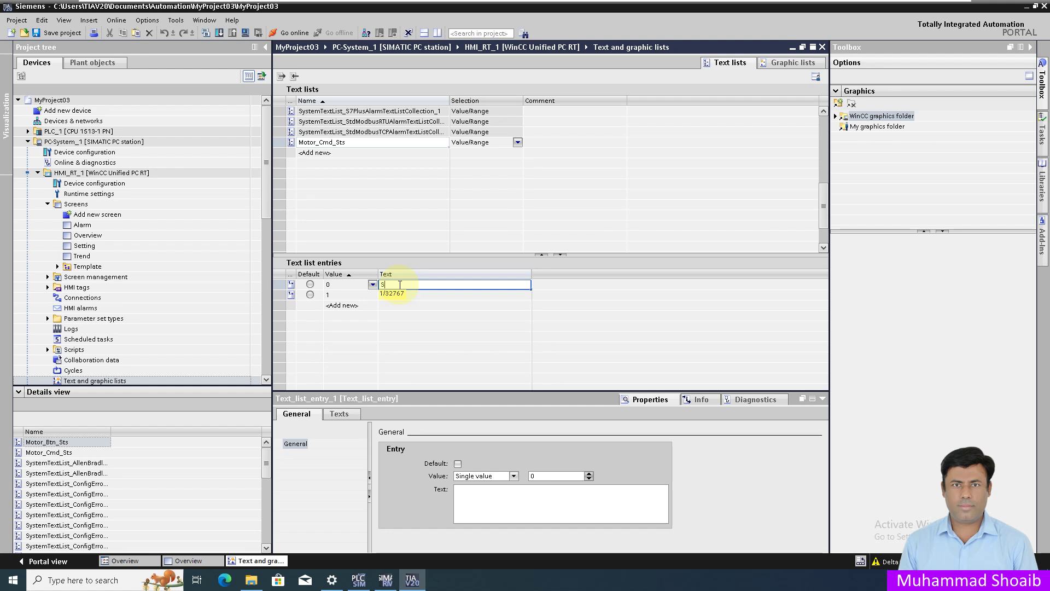
{"action": "type", "text": "TOP"}
{"action": "key", "text": "Return"}
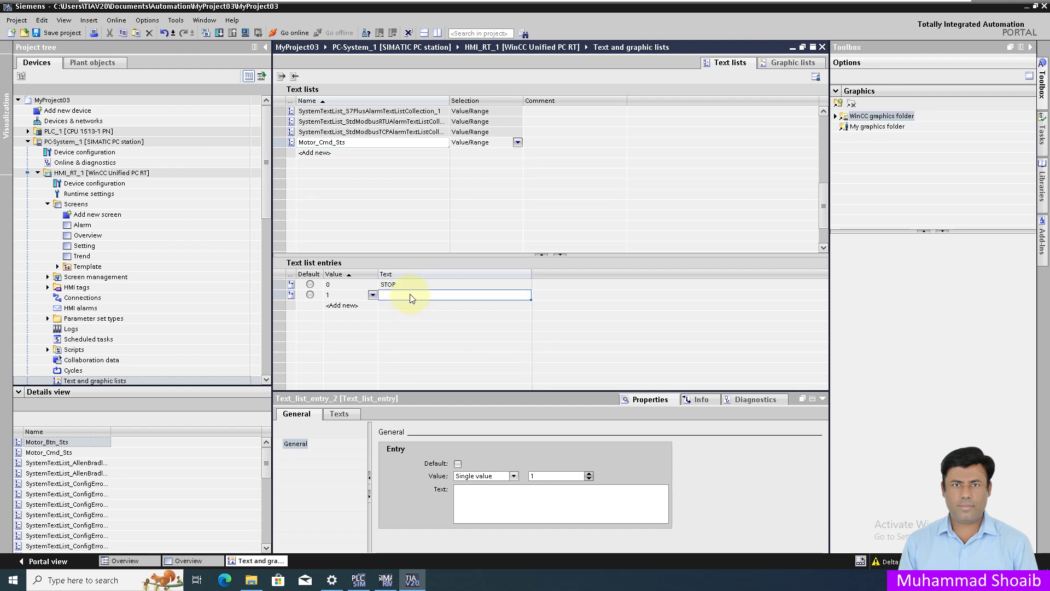
{"action": "left_click", "coordinate": [411, 294]}
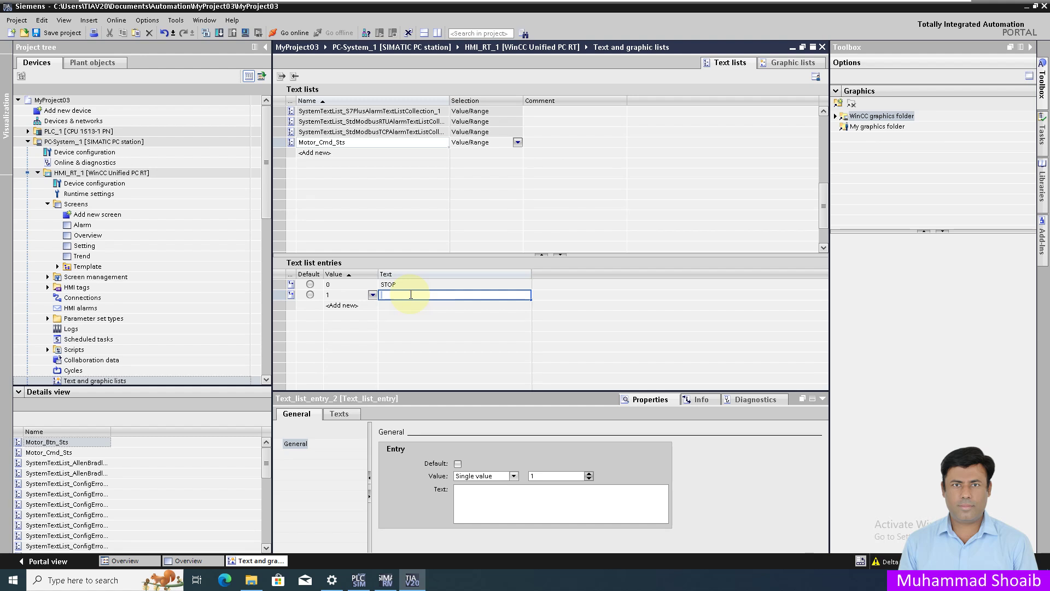
{"action": "type", "text": "START"}
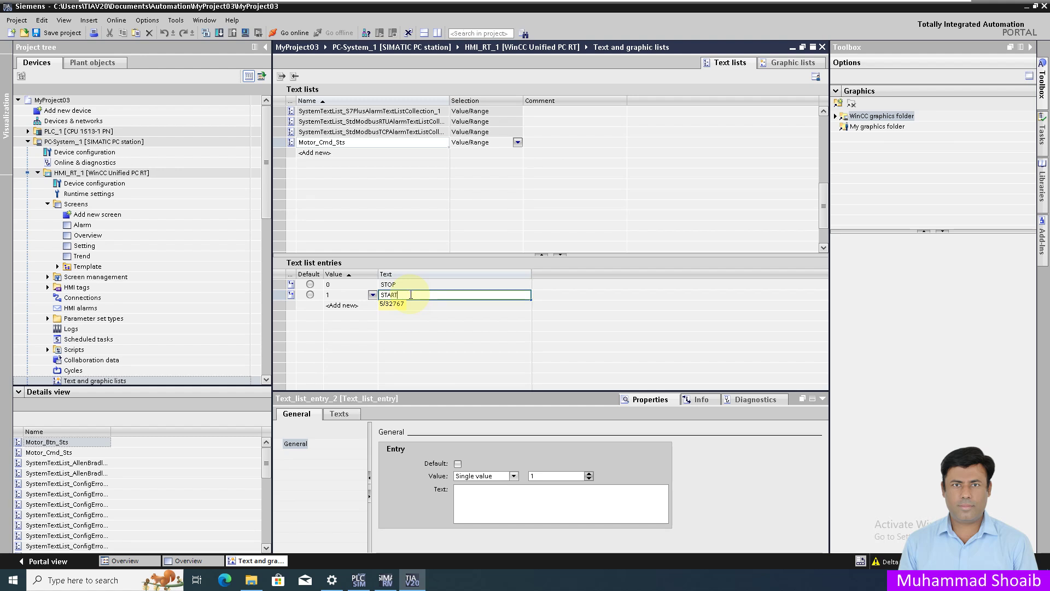
{"action": "key", "text": "Return"}
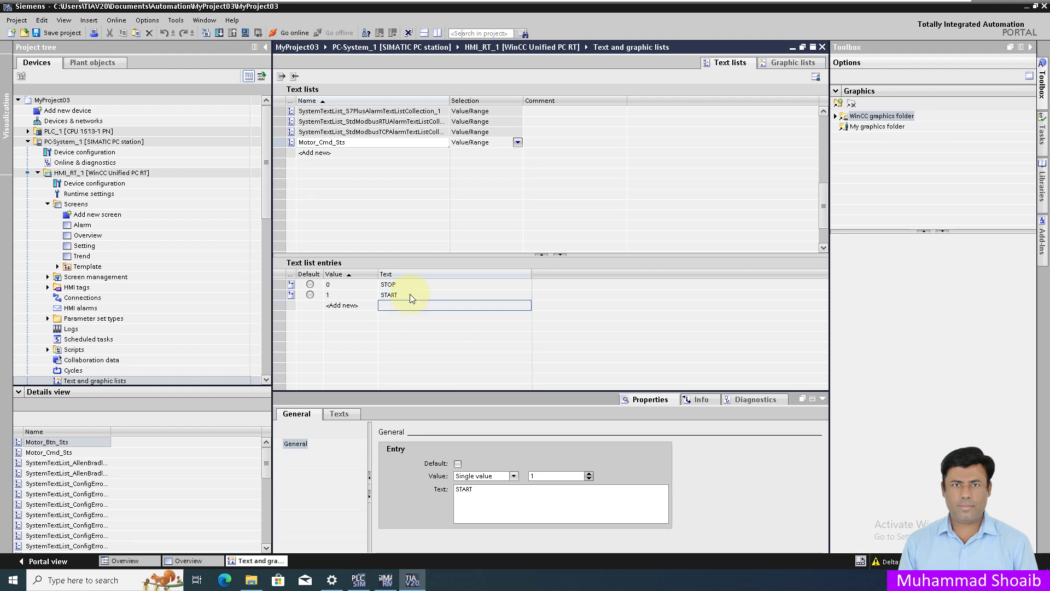
{"action": "left_click", "coordinate": [61, 32]}
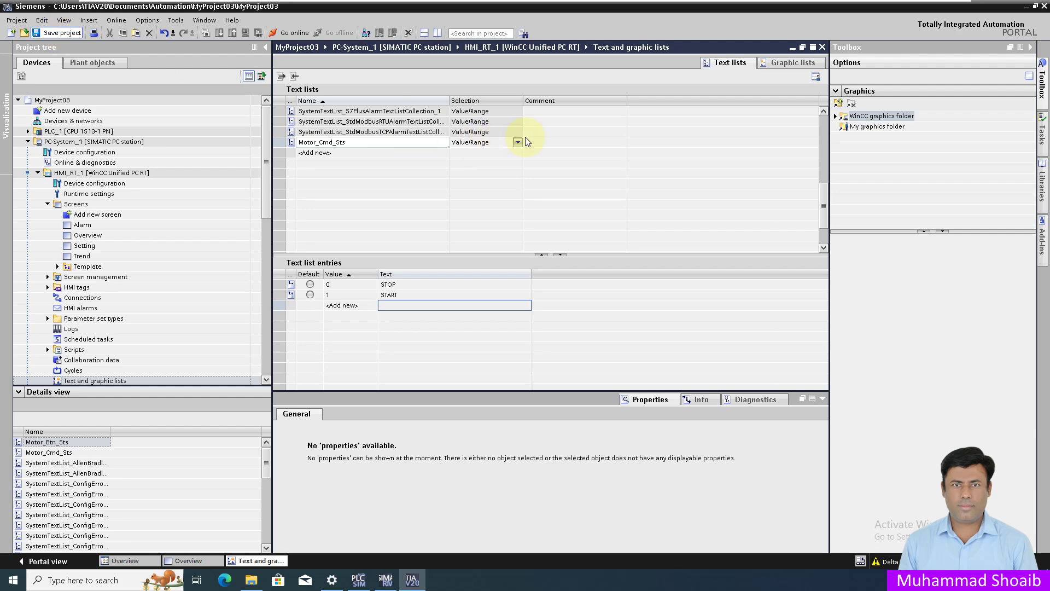
On the Overview screen, bind the PUMP 1 button's text dynamization to tag P01_Start_PB.
{"action": "left_click", "coordinate": [204, 560]}
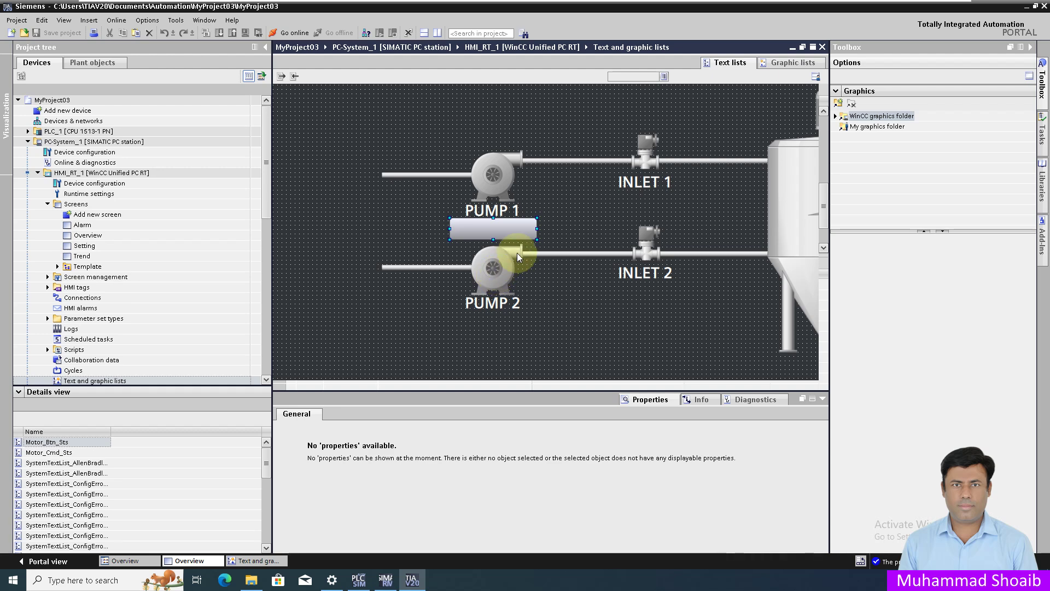
{"action": "left_click", "coordinate": [530, 231]}
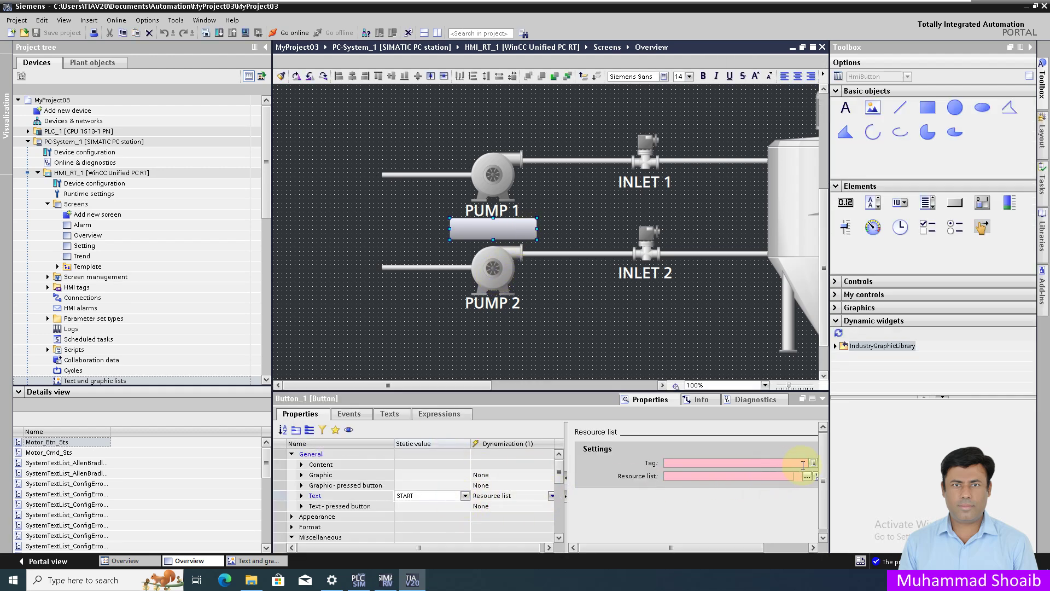
{"action": "left_click_drag", "start_coordinate": [715, 549], "coordinate": [731, 550]}
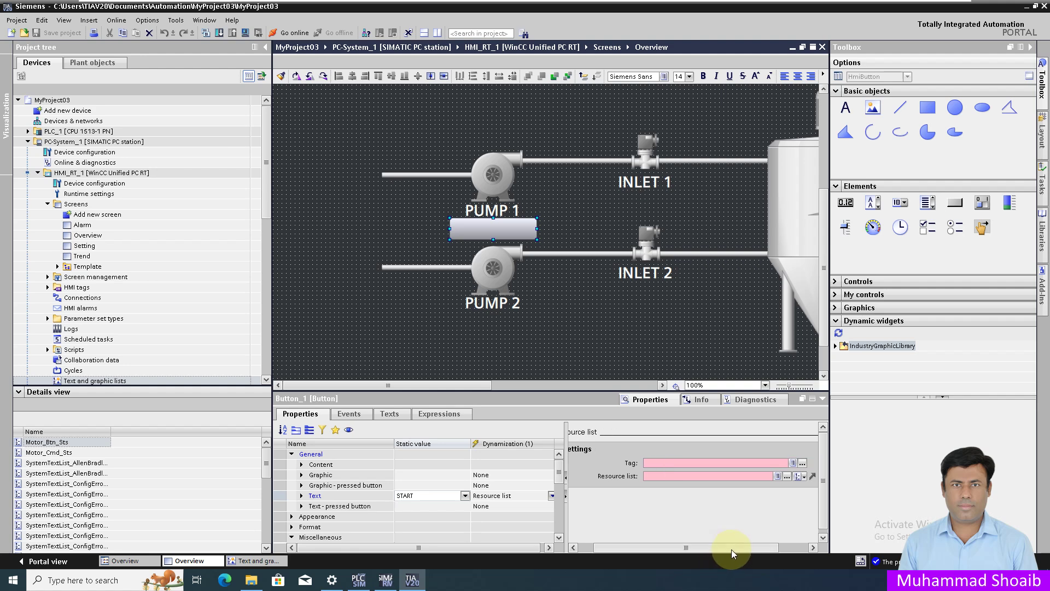
{"action": "left_click", "coordinate": [802, 464]}
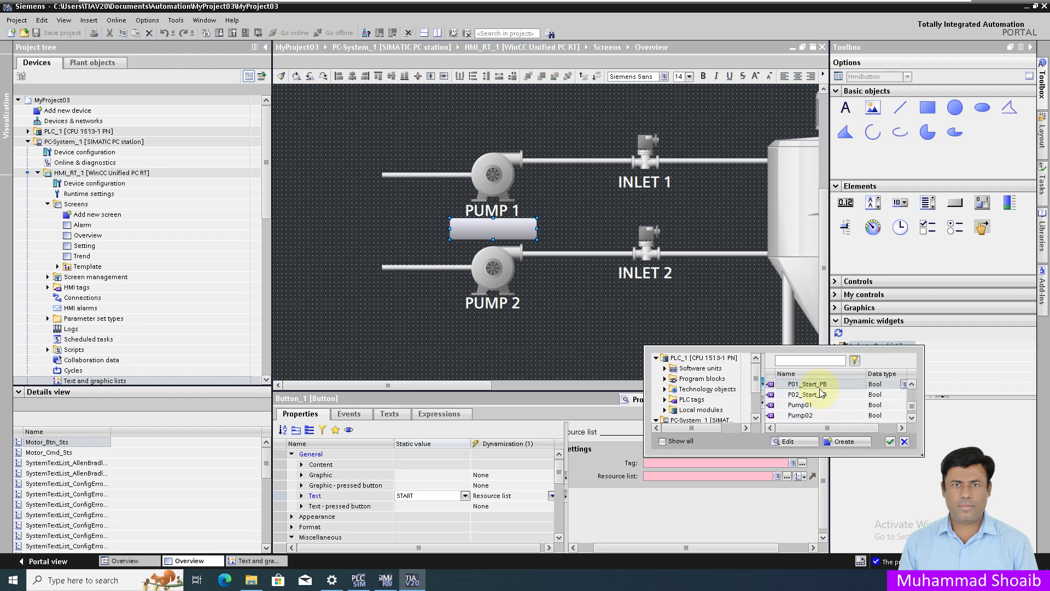
{"action": "left_click", "coordinate": [817, 384]}
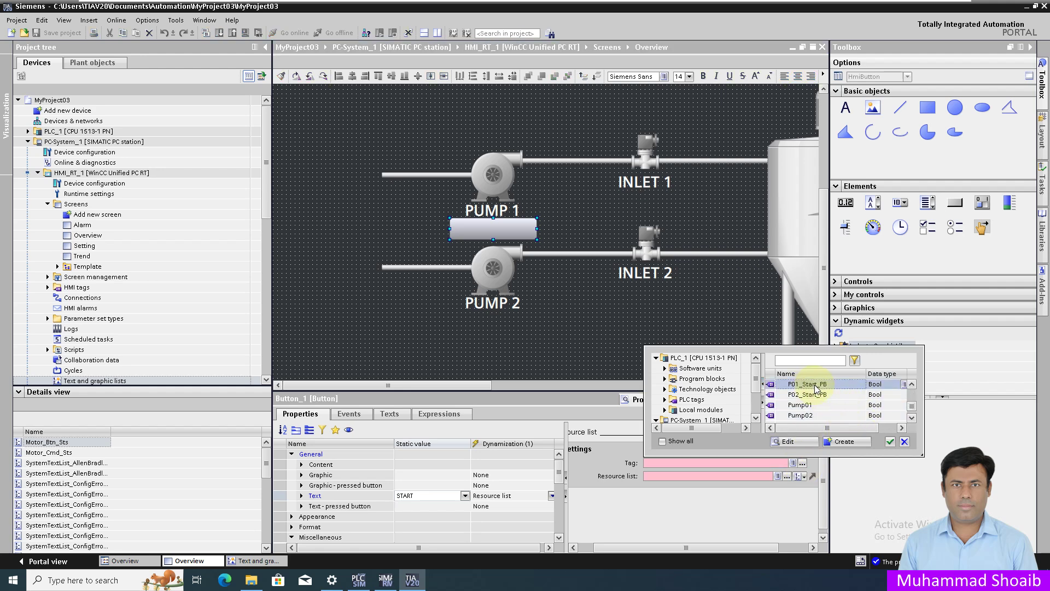
{"action": "left_click", "coordinate": [889, 442]}
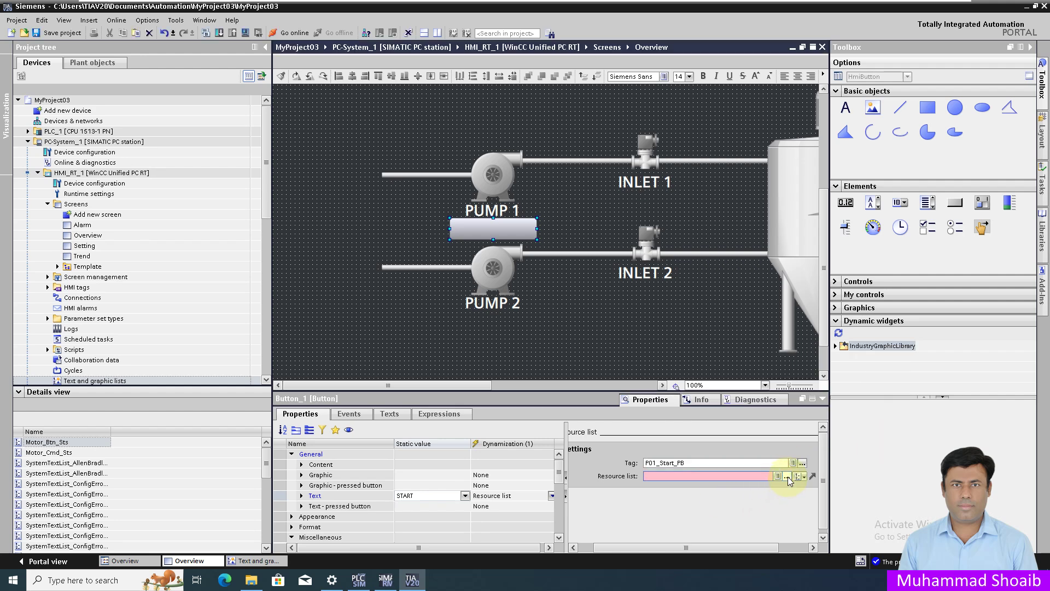
Set the button's resource text list to Motor_Cmd_Sts.
{"action": "left_click", "coordinate": [787, 477]}
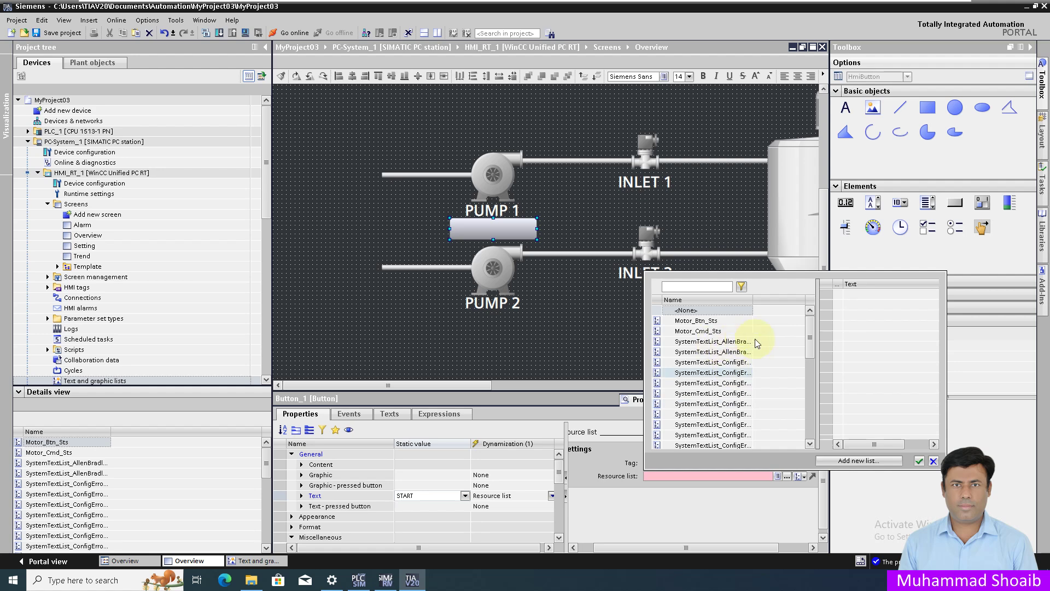
{"action": "left_click", "coordinate": [708, 331]}
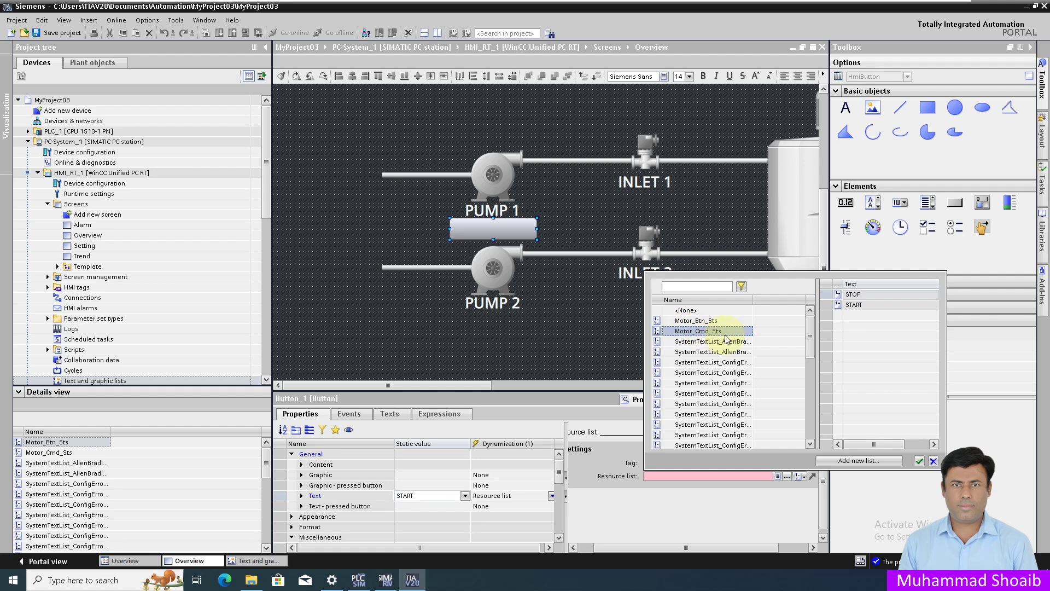
{"action": "left_click", "coordinate": [920, 461]}
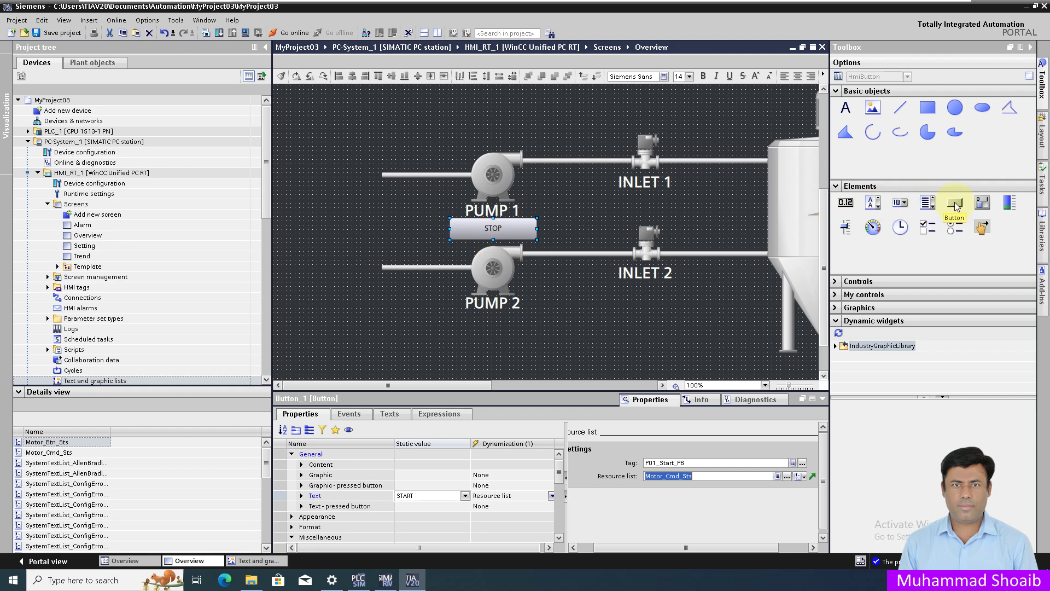
Place a new button below PUMP 2 labelled START and bring up its event settings.
{"action": "left_click_drag", "start_coordinate": [955, 205], "coordinate": [449, 314]}
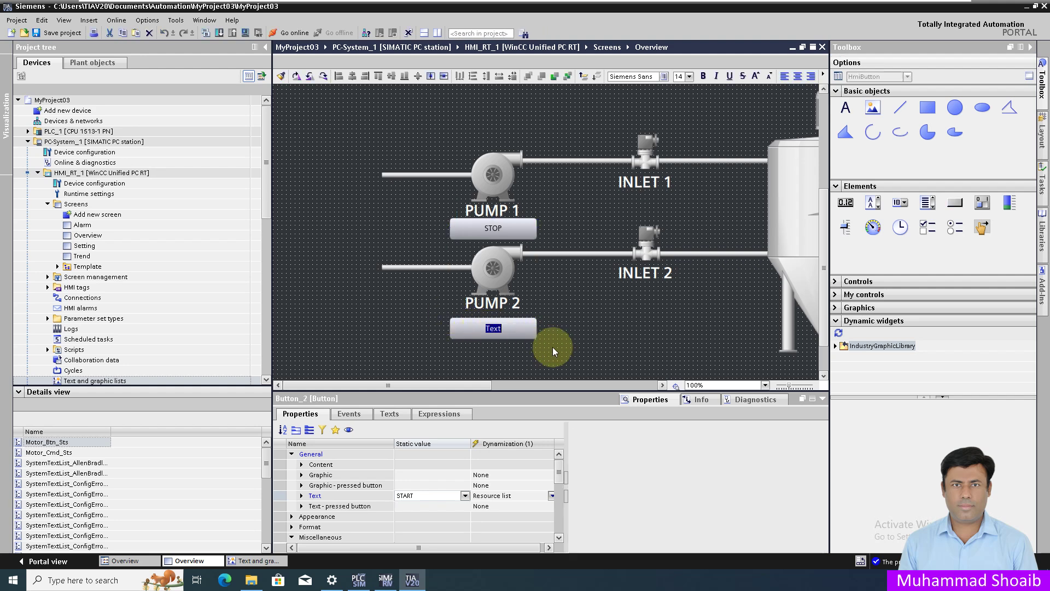
{"action": "type", "text": "ST"}
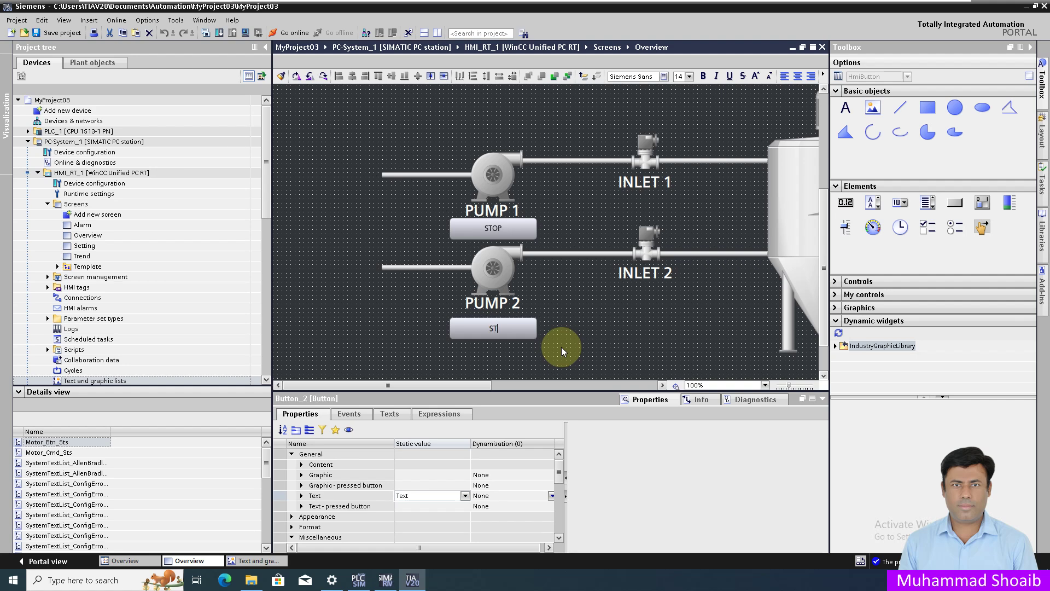
{"action": "type", "text": "ART"}
{"action": "key", "text": "Return"}
{"action": "key", "text": "Up"}
{"action": "key", "text": "Up"}
{"action": "key", "text": "Up"}
{"action": "key", "text": "Up"}
{"action": "key", "text": "Up"}
{"action": "key", "text": "Up"}
{"action": "key", "text": "Up"}
{"action": "key", "text": "Up"}
{"action": "key", "text": "Up"}
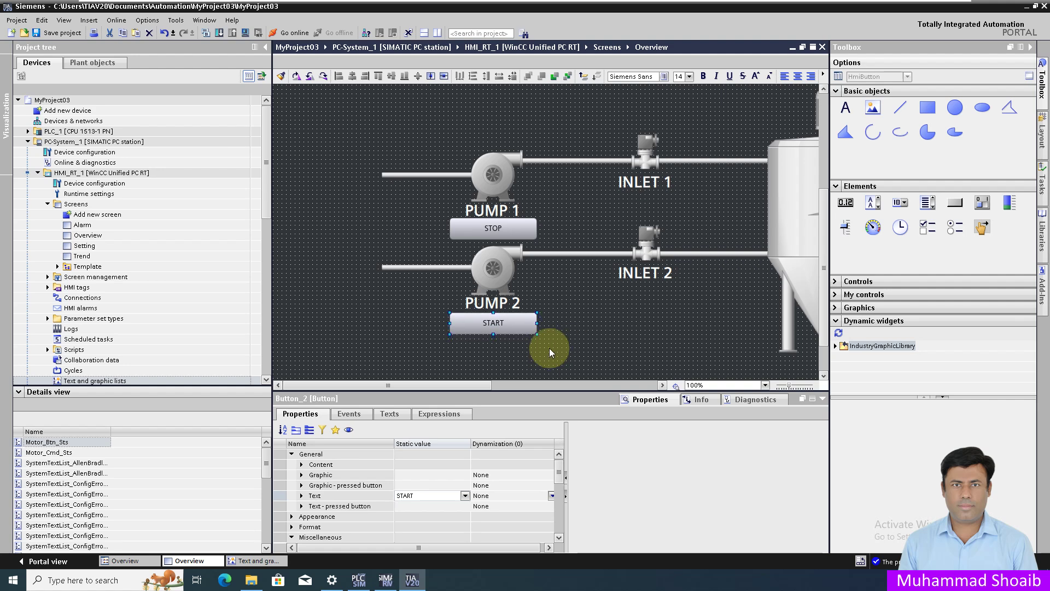
{"action": "left_click", "coordinate": [348, 415]}
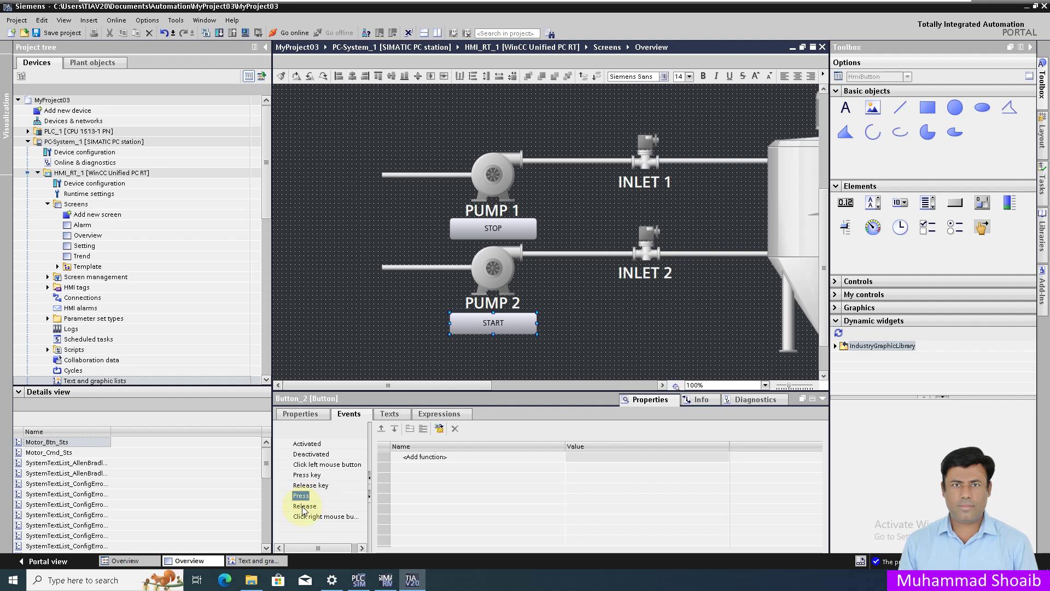
Convert the Press event to a script, insert the HMI Runtime Read tag snippet, and select MyTag1.
{"action": "left_click", "coordinate": [439, 429]}
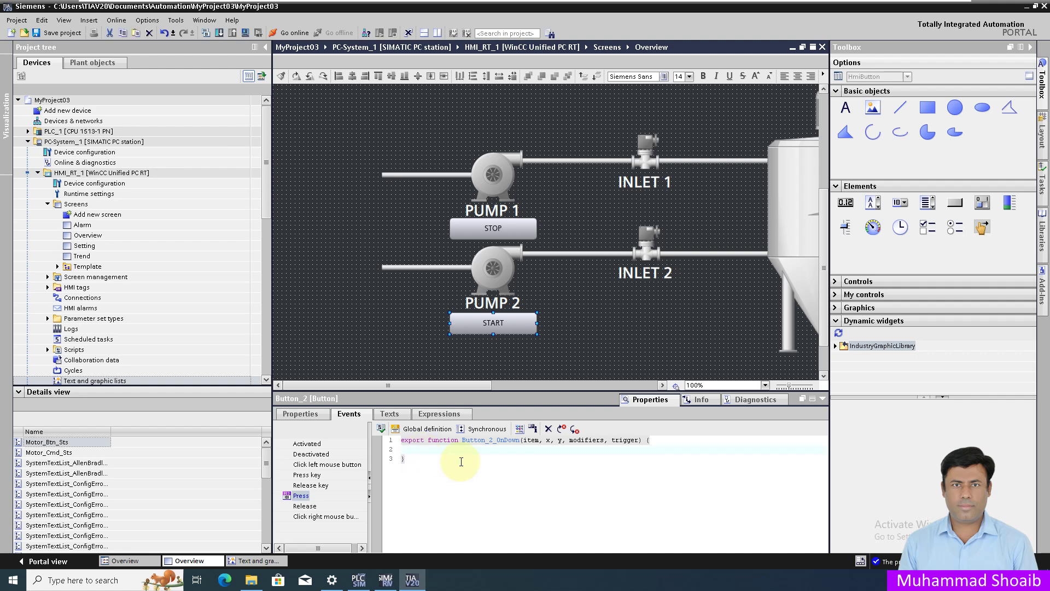
{"action": "right_click", "coordinate": [424, 452]}
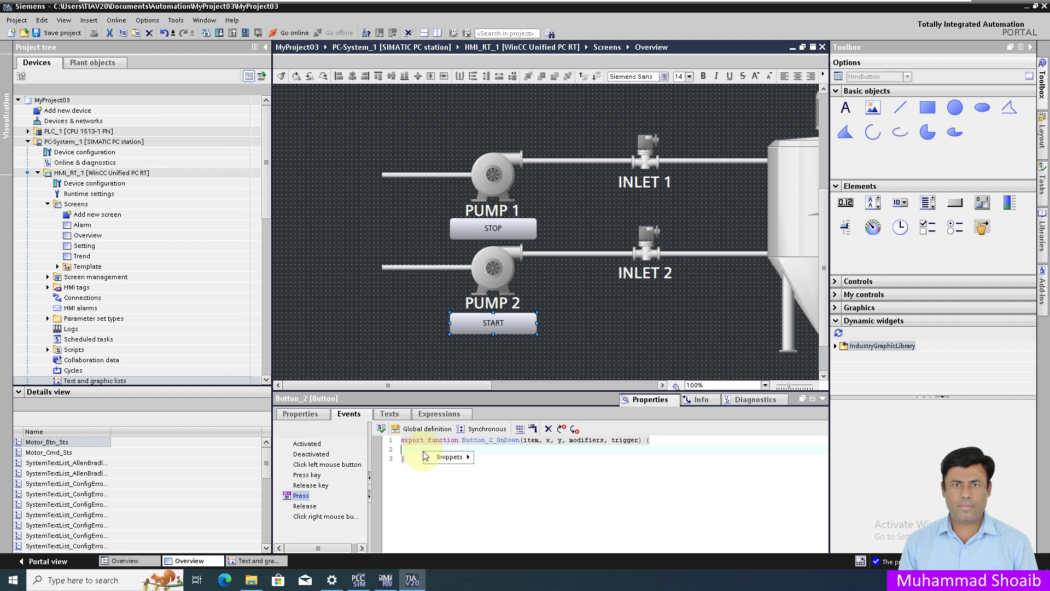
{"action": "mouse_move", "coordinate": [454, 458]}
{"action": "mouse_move", "coordinate": [506, 457]}
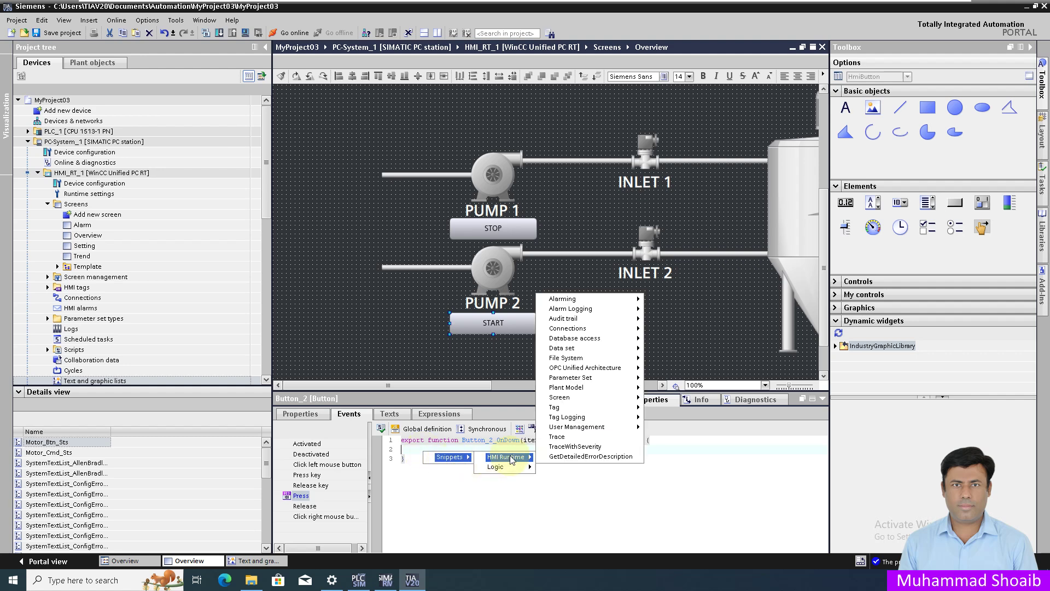
{"action": "mouse_move", "coordinate": [611, 411]}
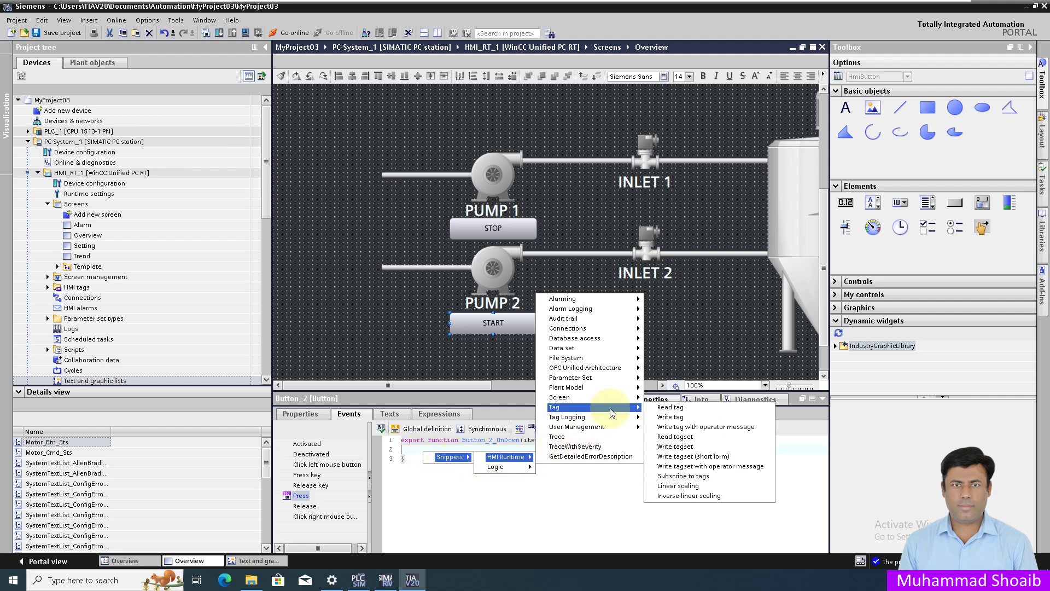
{"action": "left_click", "coordinate": [669, 408]}
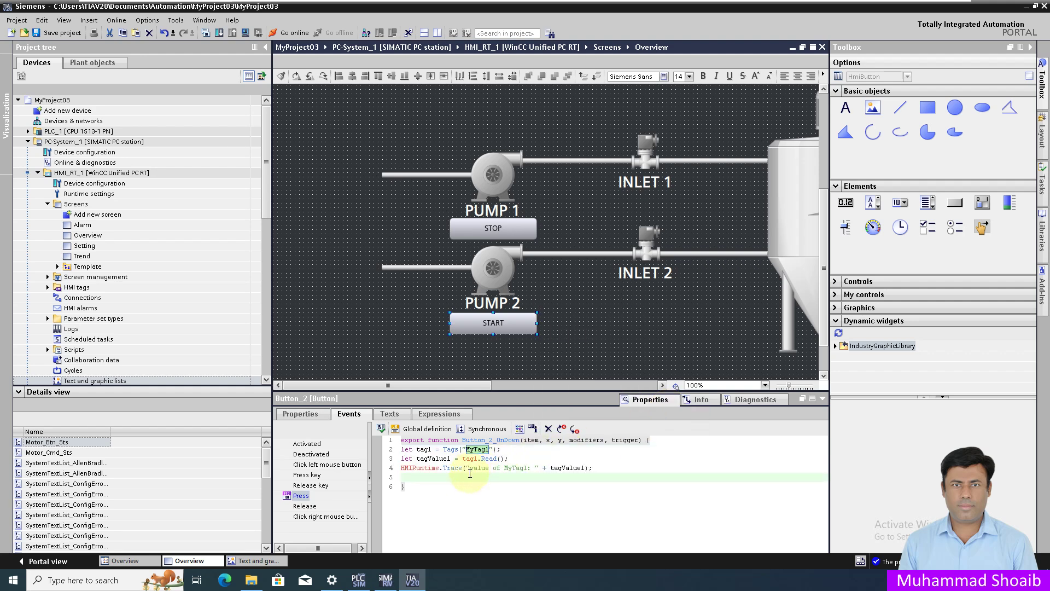
{"action": "double_click", "coordinate": [489, 450]}
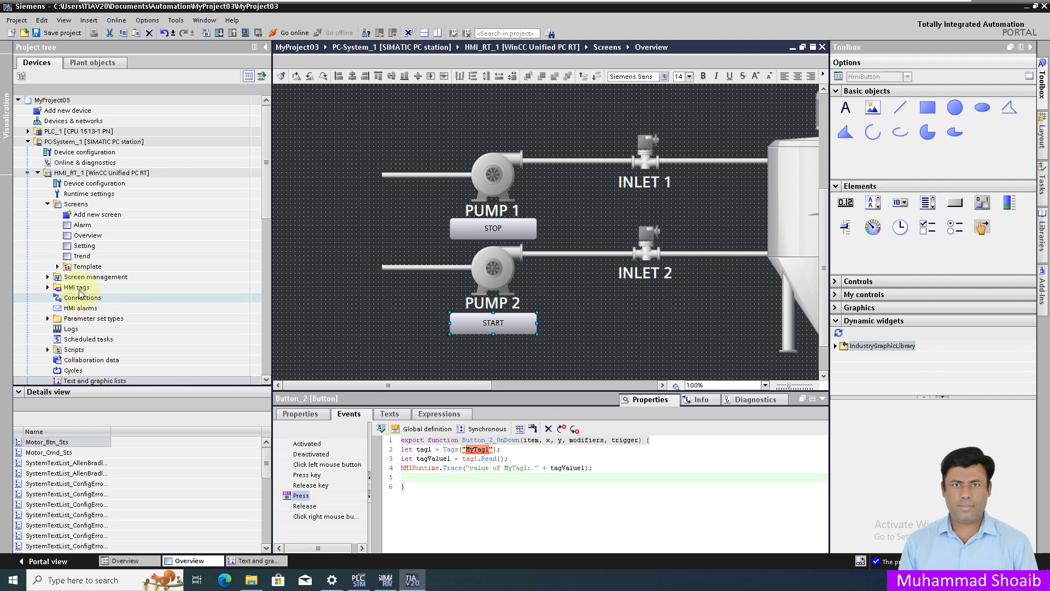
Open the all HMI tags table, copy the P01_Start_PB tag name, and return to Overview.
{"action": "left_click", "coordinate": [48, 288]}
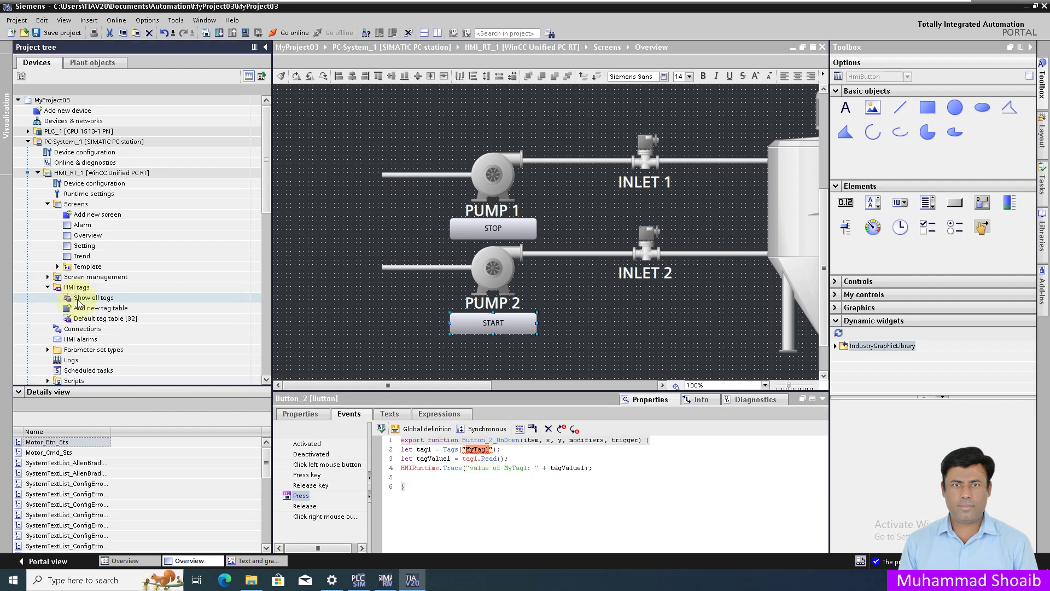
{"action": "double_click", "coordinate": [80, 300]}
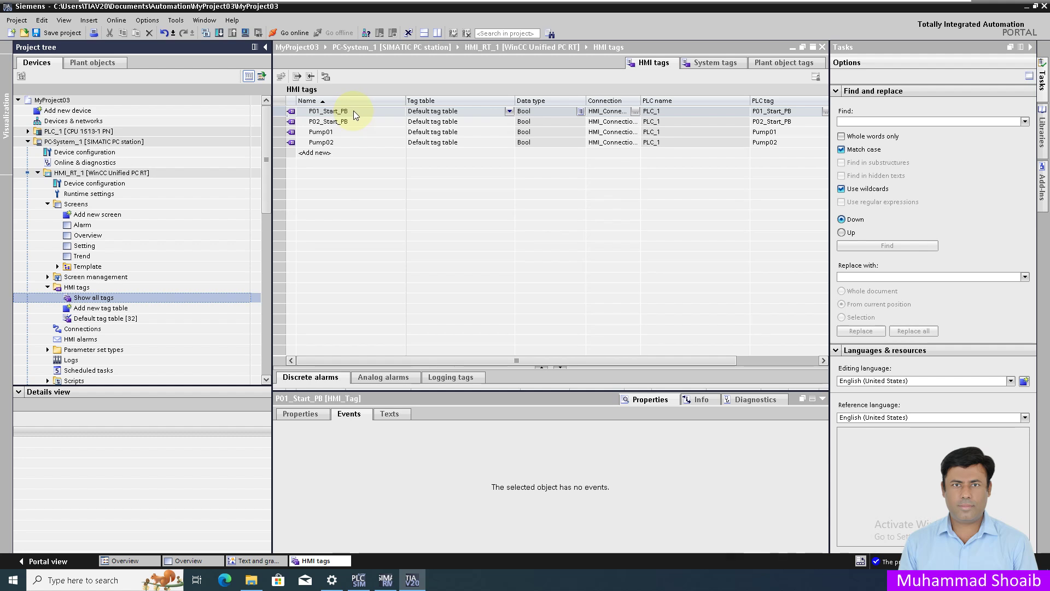
{"action": "double_click", "coordinate": [353, 110]}
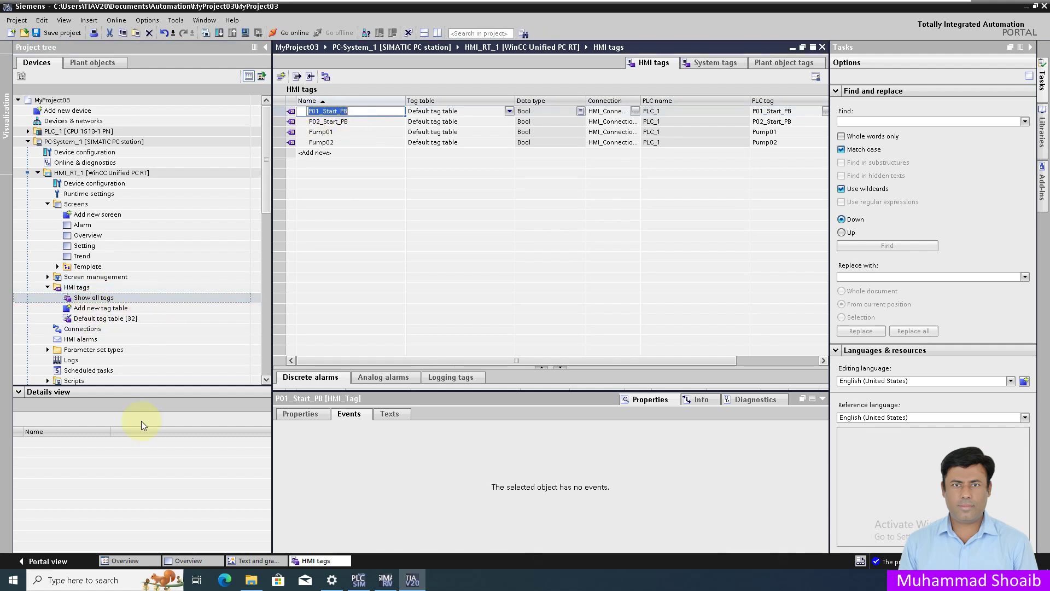
{"action": "left_click", "coordinate": [189, 561]}
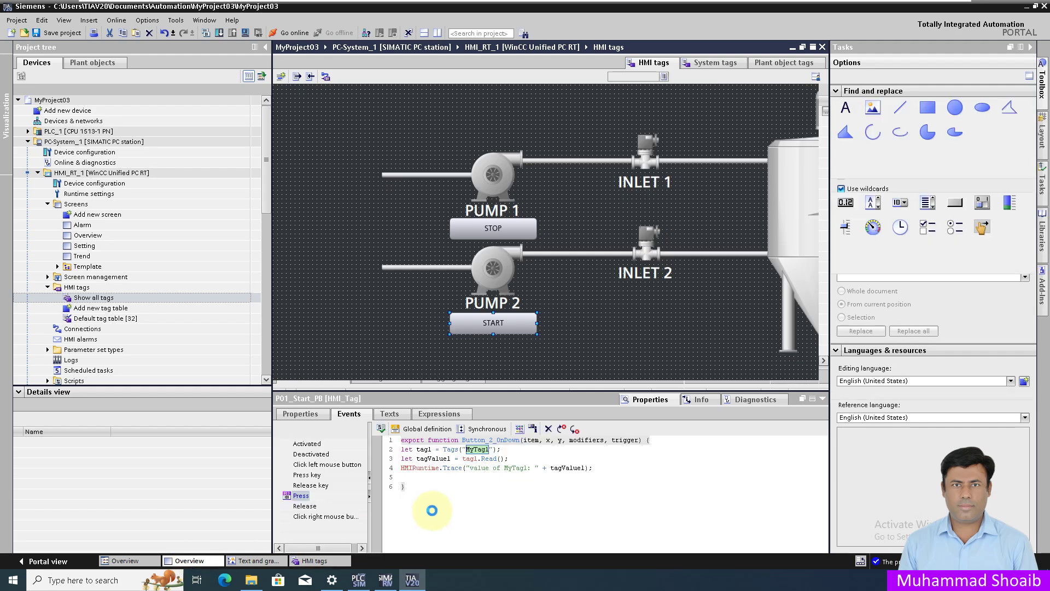
Replace MyTag1 with P01_Start_PB and insert a Logic if-else snippet at line 5.
{"action": "double_click", "coordinate": [477, 449]}
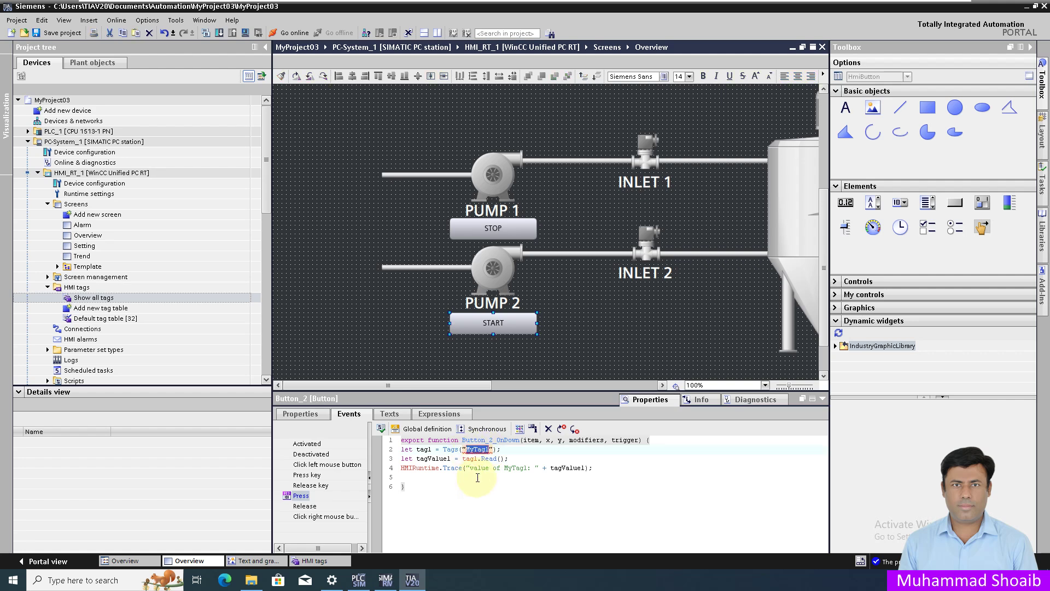
{"action": "type", "text": "P01_StartPB"}
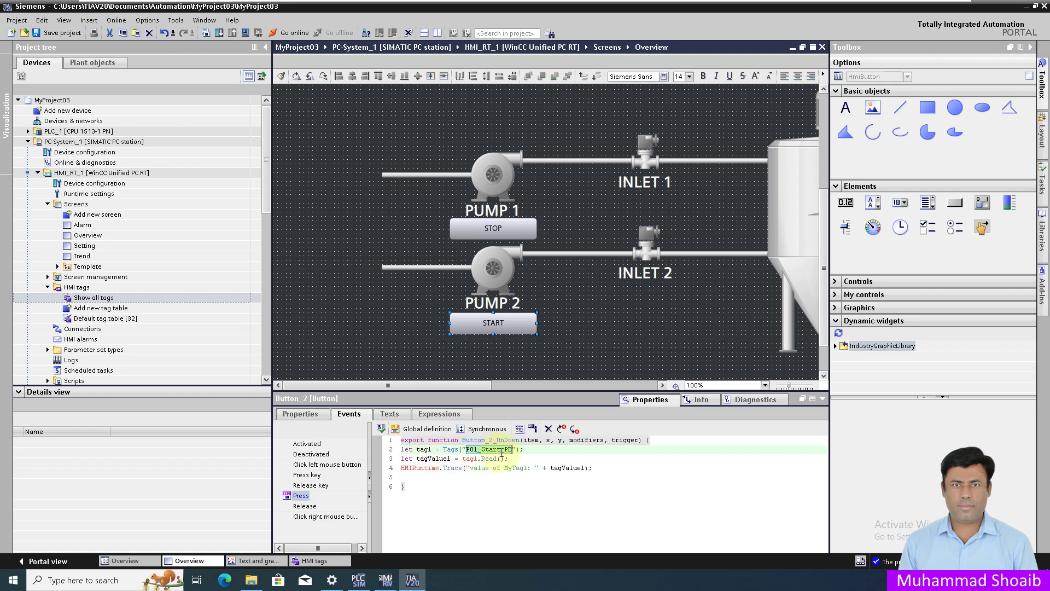
{"action": "left_click", "coordinate": [418, 477]}
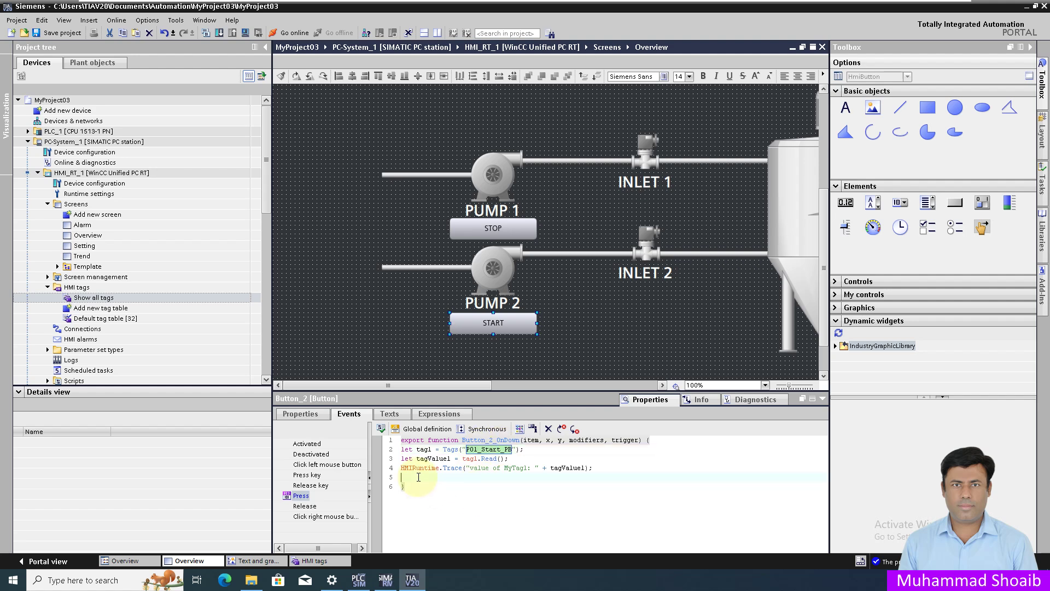
{"action": "right_click", "coordinate": [419, 477]}
{"action": "mouse_move", "coordinate": [444, 482]}
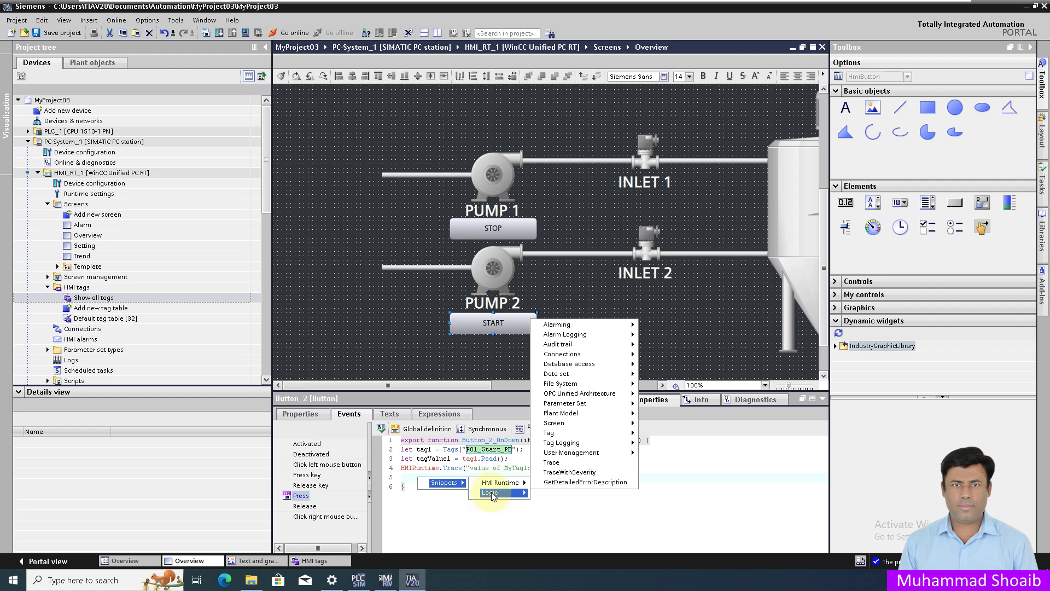
{"action": "mouse_move", "coordinate": [491, 491]}
{"action": "left_click", "coordinate": [565, 521]}
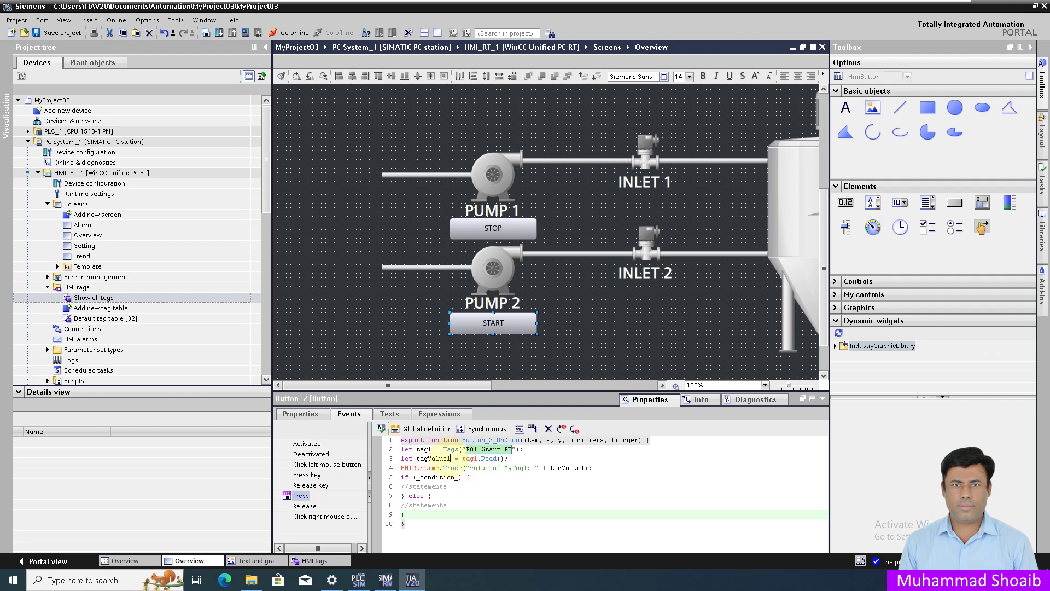
{"action": "left_click_drag", "start_coordinate": [451, 458], "coordinate": [416, 458]}
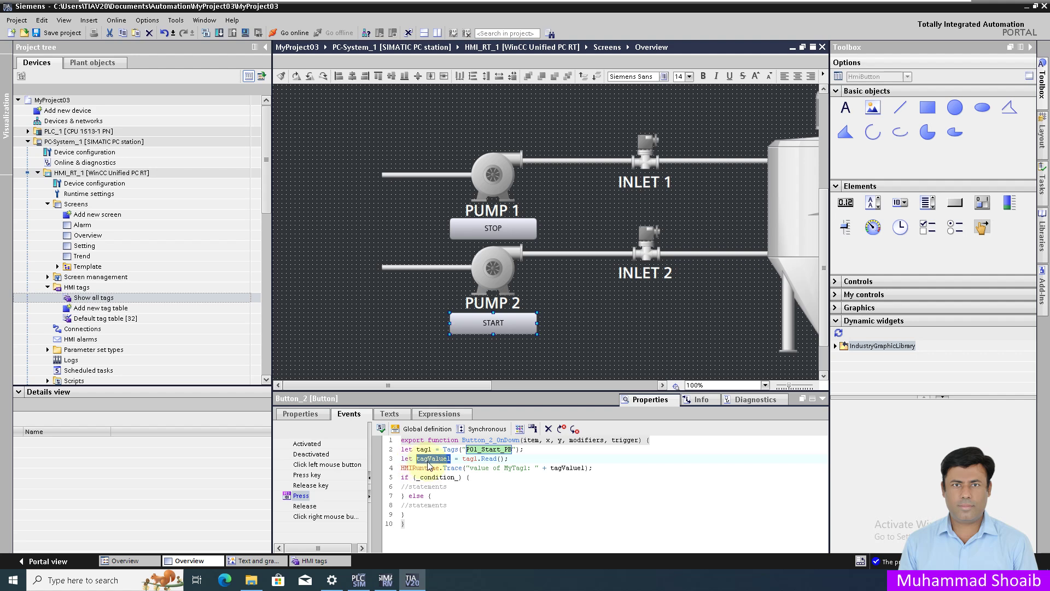
Replace the _condition_ placeholder with tagValue1 as the if condition.
{"action": "right_click", "coordinate": [444, 464]}
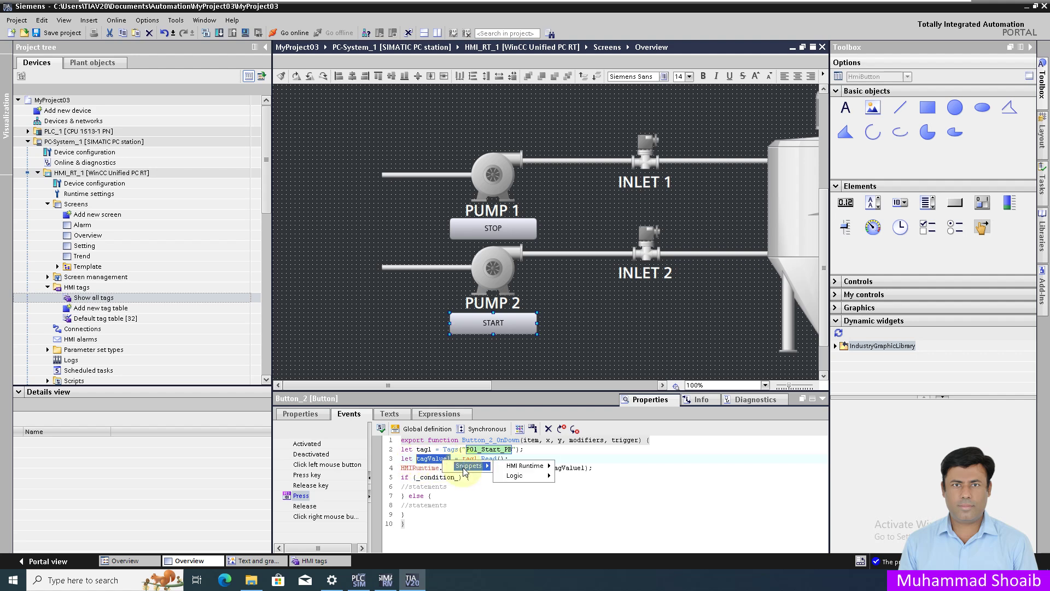
{"action": "left_click", "coordinate": [426, 460]}
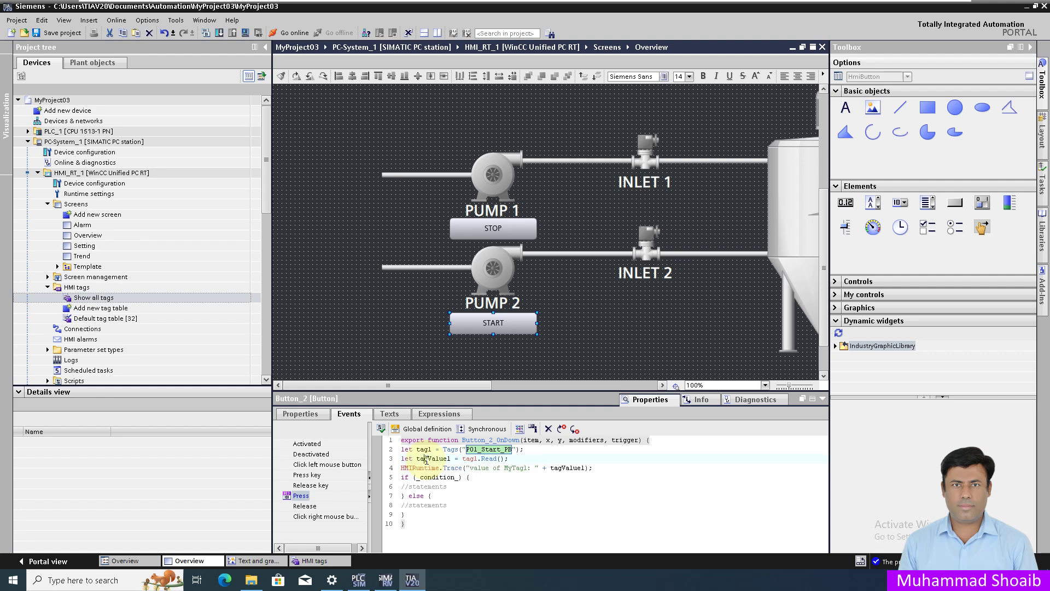
{"action": "left_click_drag", "start_coordinate": [449, 459], "coordinate": [419, 460]}
{"action": "left_click", "coordinate": [457, 478]}
{"action": "left_click_drag", "start_coordinate": [457, 478], "coordinate": [419, 478]}
{"action": "key", "text": "ctrl+v"}
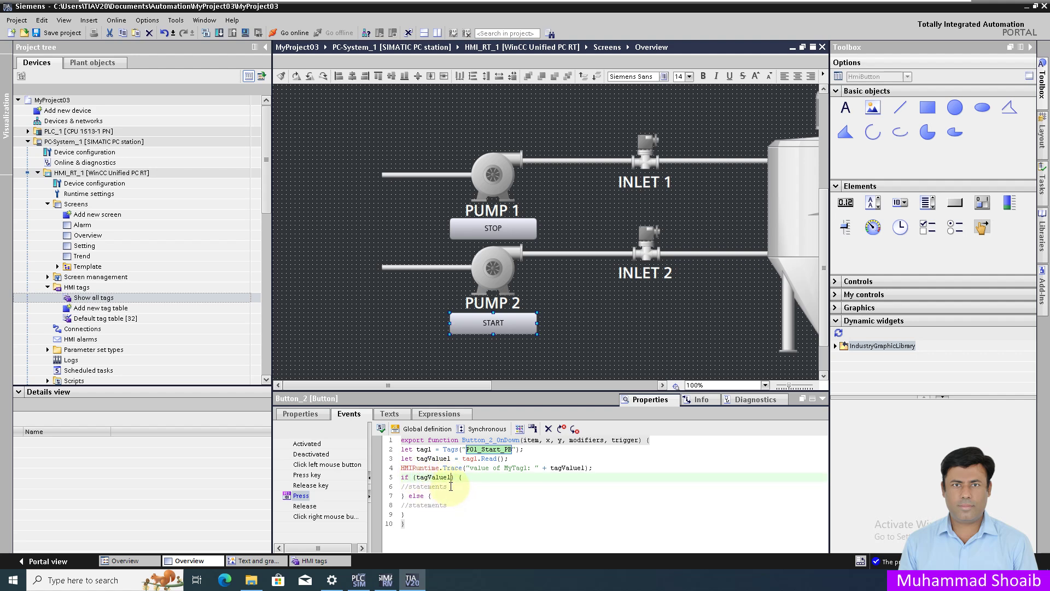
Write tag1.Write(false); in the if branch.
{"action": "left_click", "coordinate": [401, 485], "text": "shift"}
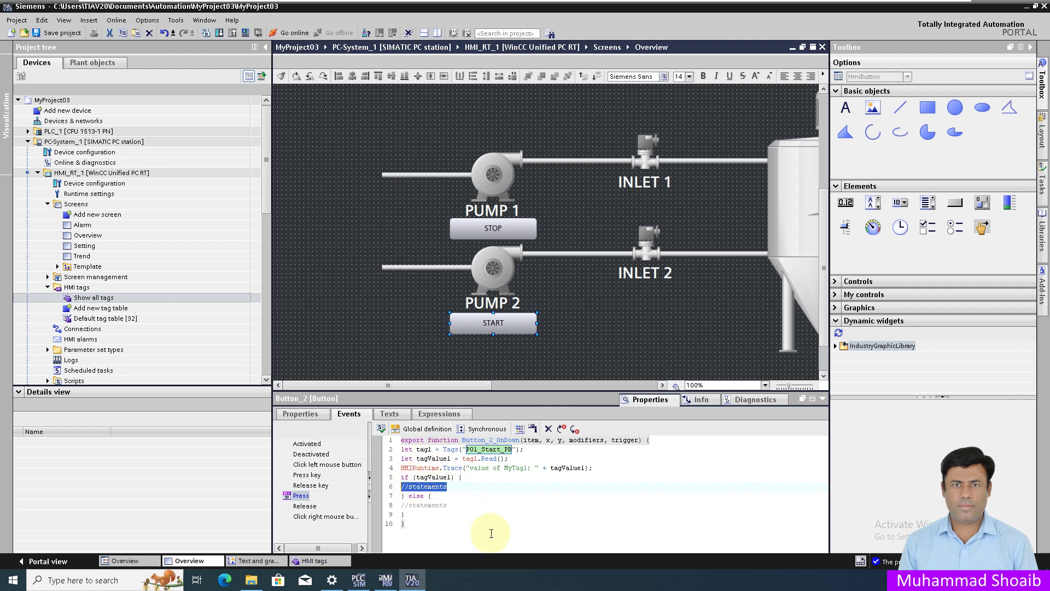
{"action": "type", "text": "TAG"}
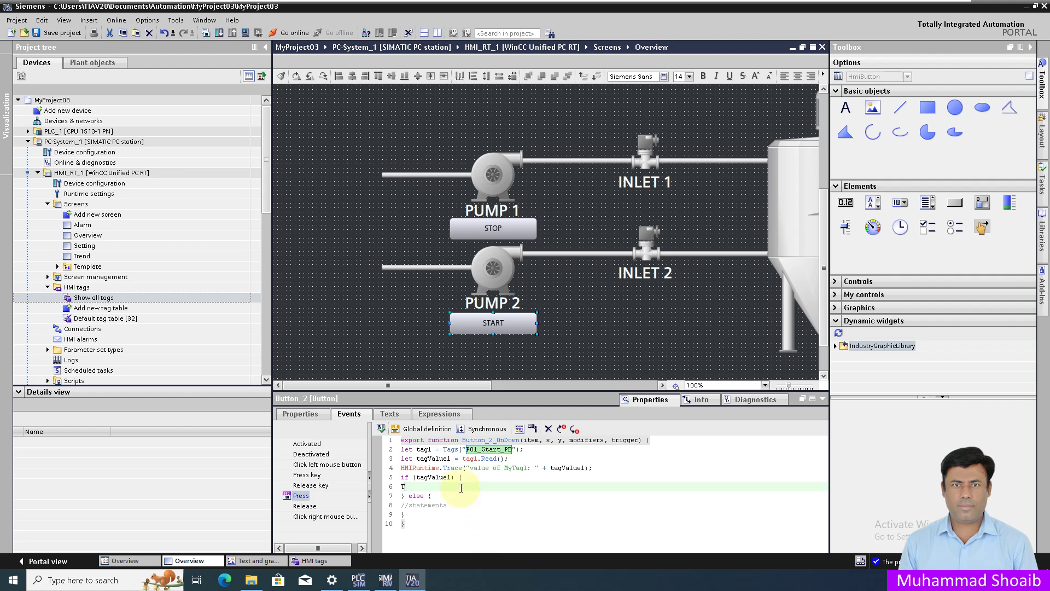
{"action": "key", "text": "BackSpace"}
{"action": "key", "text": "BackSpace"}
{"action": "key", "text": "BackSpace"}
{"action": "type", "text": "tag1.Write(false);"}
Put tag1.Write(true); in the else branch in place of the placeholder comment.
{"action": "left_click", "coordinate": [457, 504]}
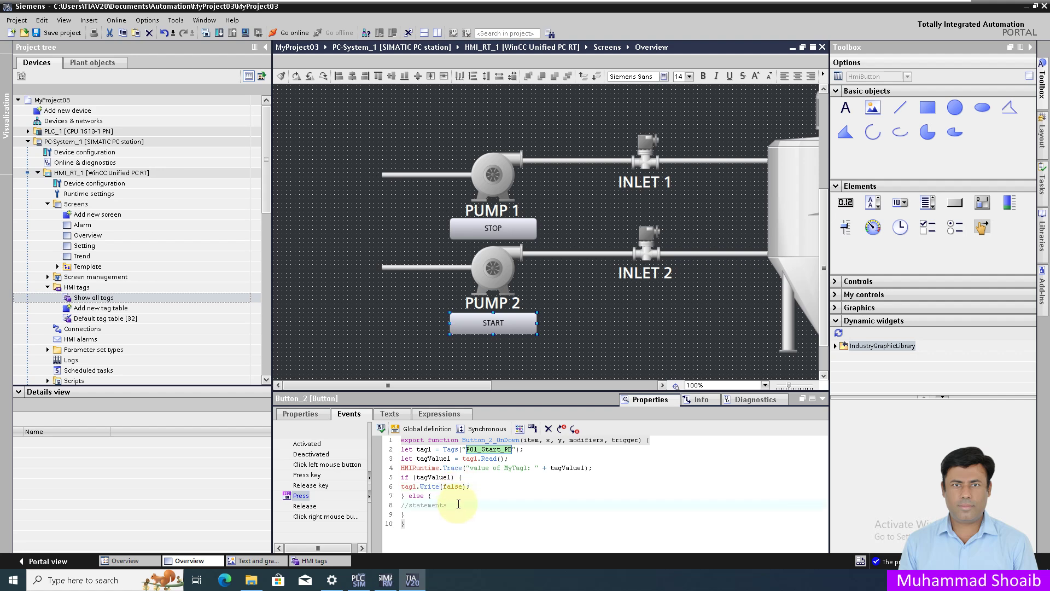
{"action": "left_click_drag", "start_coordinate": [462, 487], "coordinate": [404, 486]}
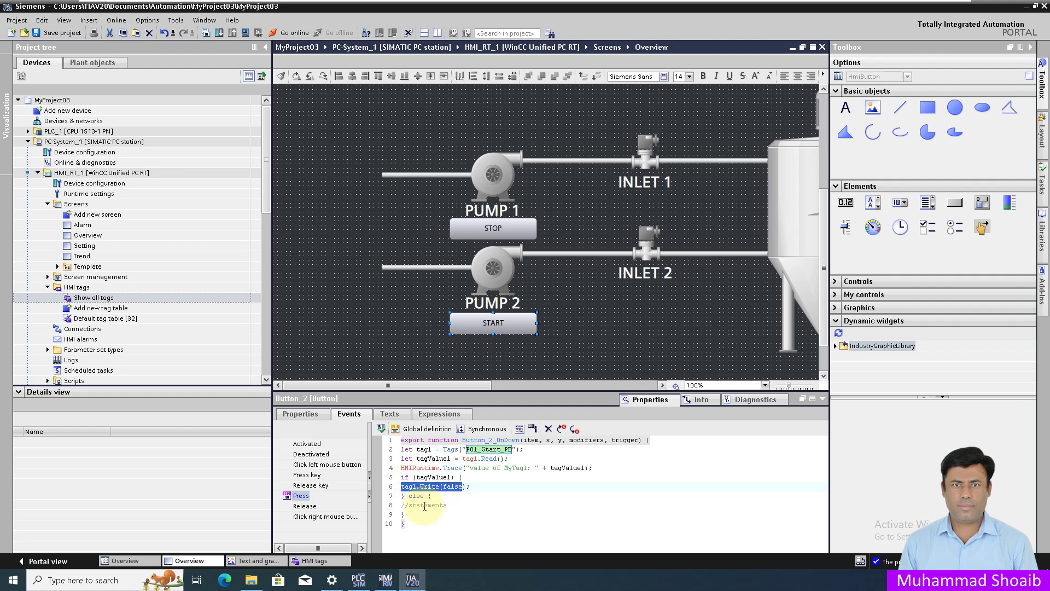
{"action": "double_click", "coordinate": [422, 505]}
{"action": "left_click_drag", "start_coordinate": [403, 506], "coordinate": [401, 505]}
{"action": "key", "text": "ctrl+v"}
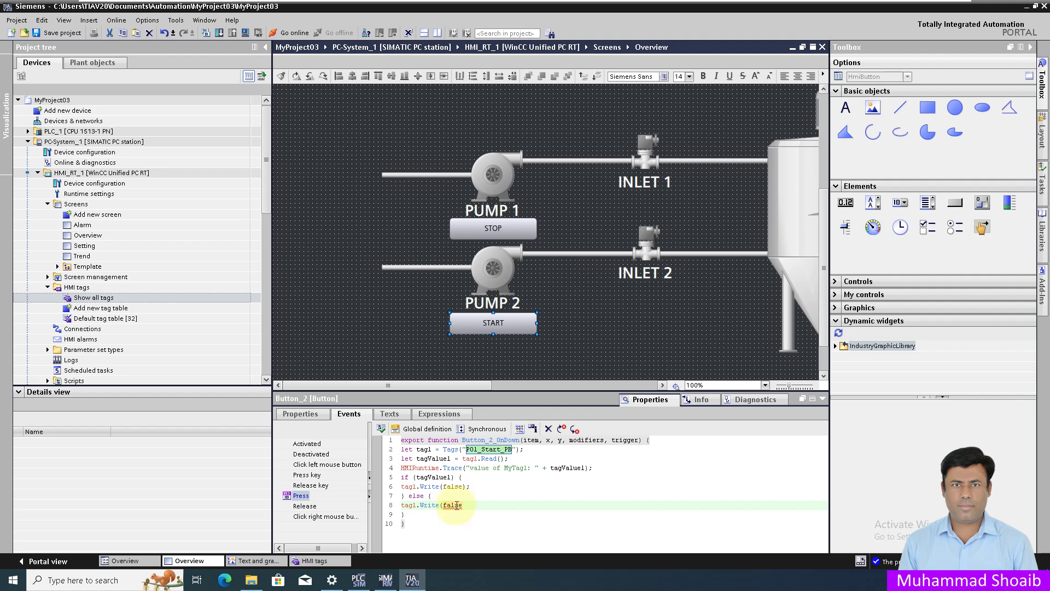
{"action": "left_click_drag", "start_coordinate": [462, 505], "coordinate": [445, 505]}
{"action": "type", "text": "true);"}
{"action": "left_click", "coordinate": [500, 496]}
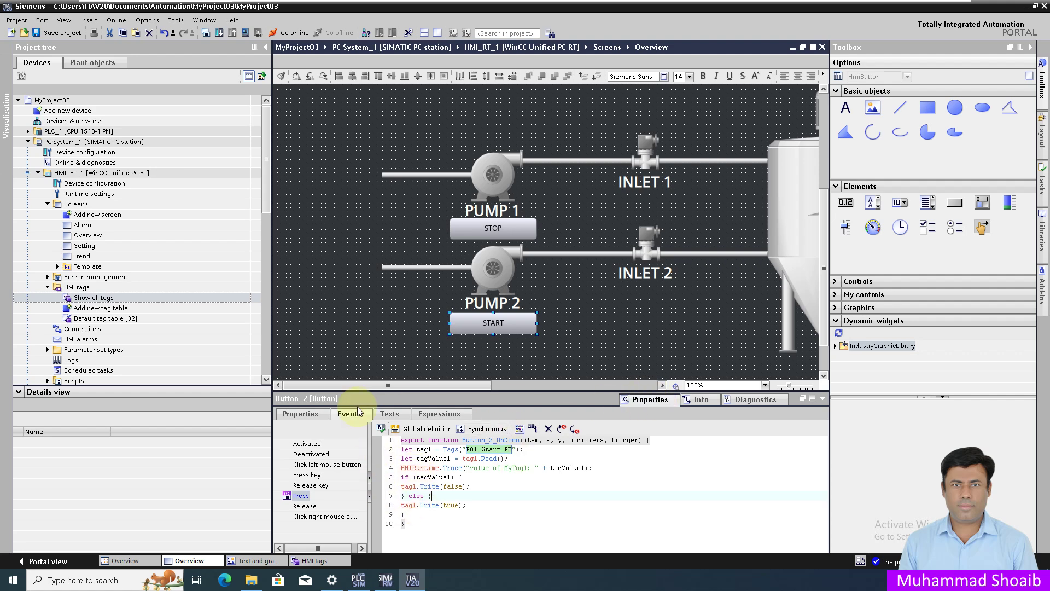
Set the START button's Text dynamization to Script and add an empty line before the return.
{"action": "left_click", "coordinate": [302, 414]}
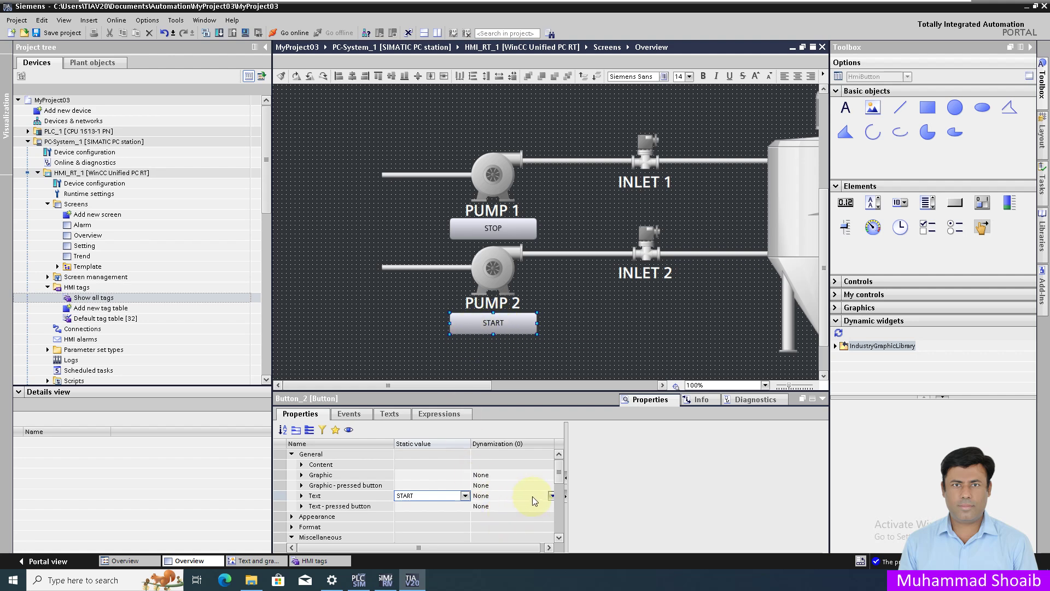
{"action": "left_click", "coordinate": [552, 494]}
{"action": "left_click", "coordinate": [551, 493]}
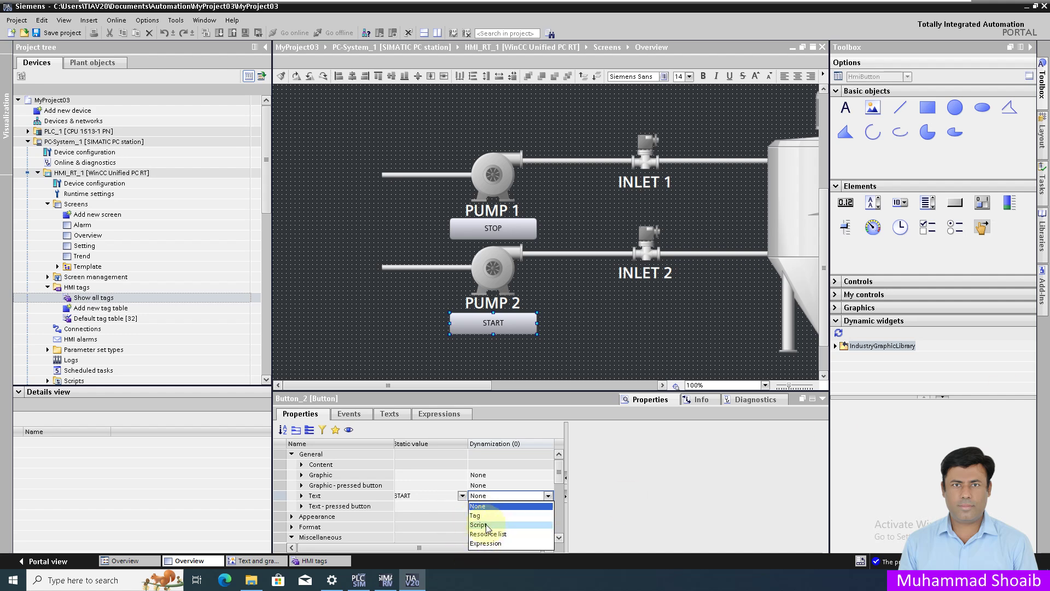
{"action": "key", "text": "Escape"}
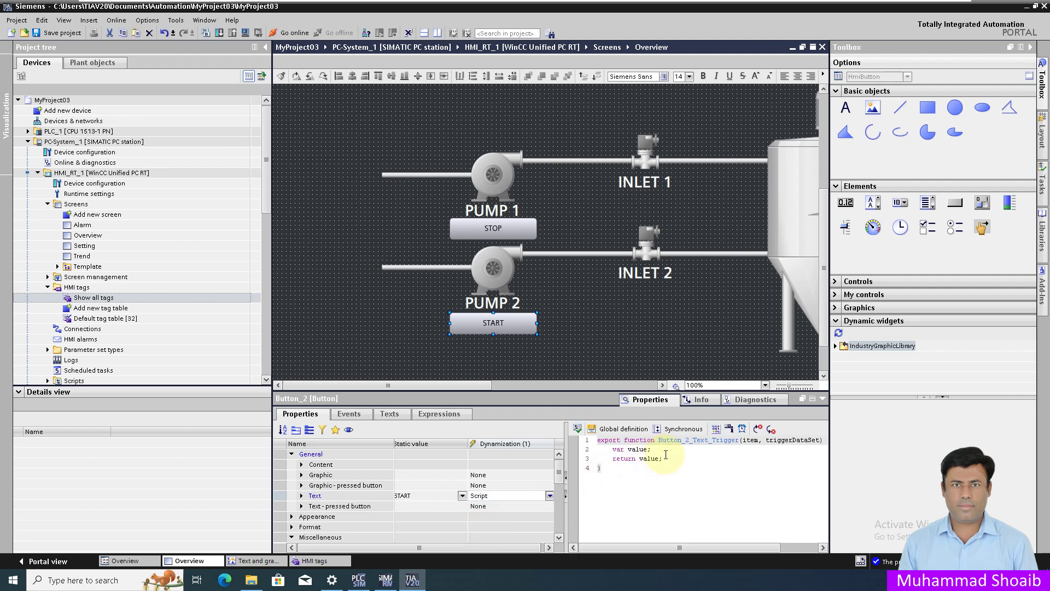
{"action": "left_click", "coordinate": [659, 452]}
{"action": "key", "text": "Return"}
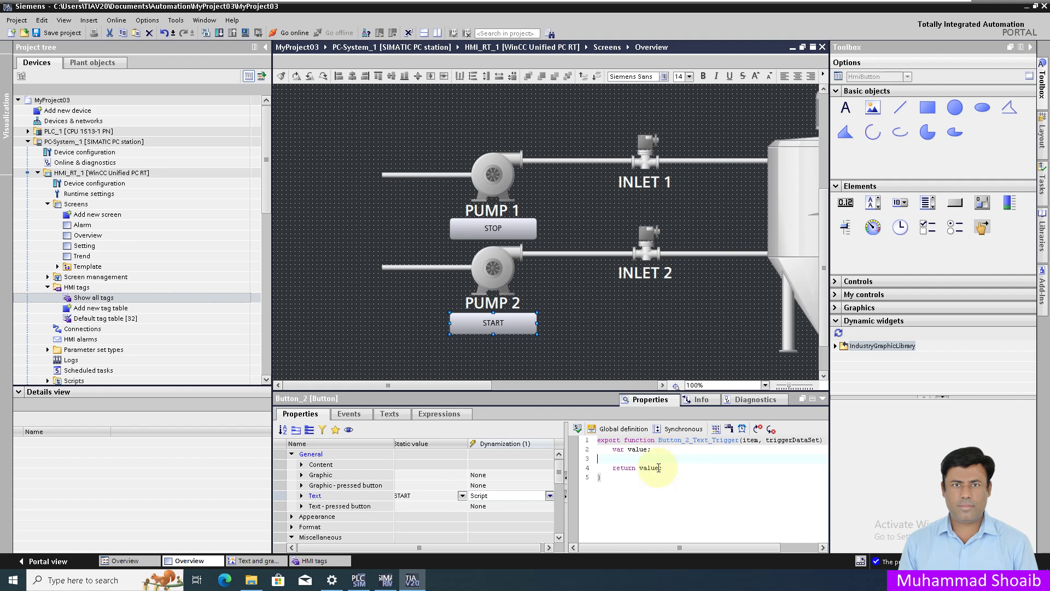
Insert a Read tag snippet into the text trigger script, select MyTag1, and show the HMI tags table.
{"action": "right_click", "coordinate": [616, 463]}
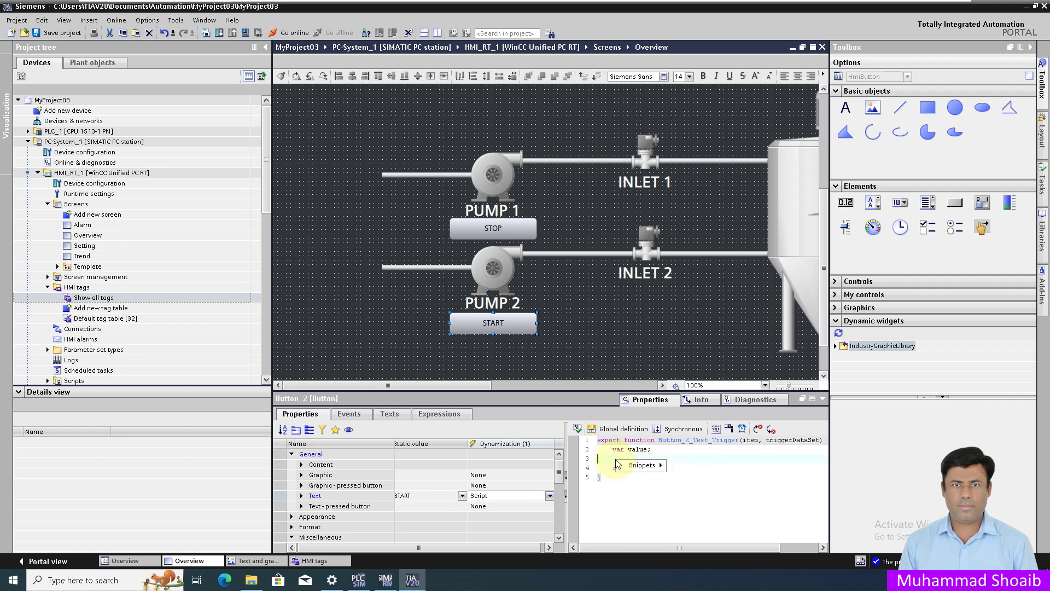
{"action": "mouse_move", "coordinate": [649, 469]}
{"action": "mouse_move", "coordinate": [700, 467]}
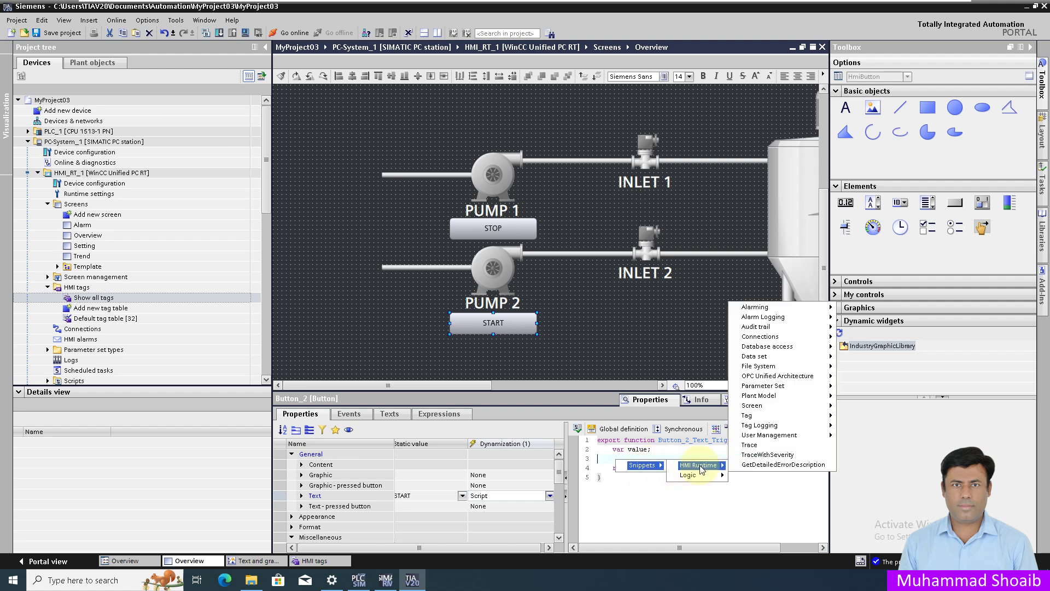
{"action": "mouse_move", "coordinate": [797, 414]}
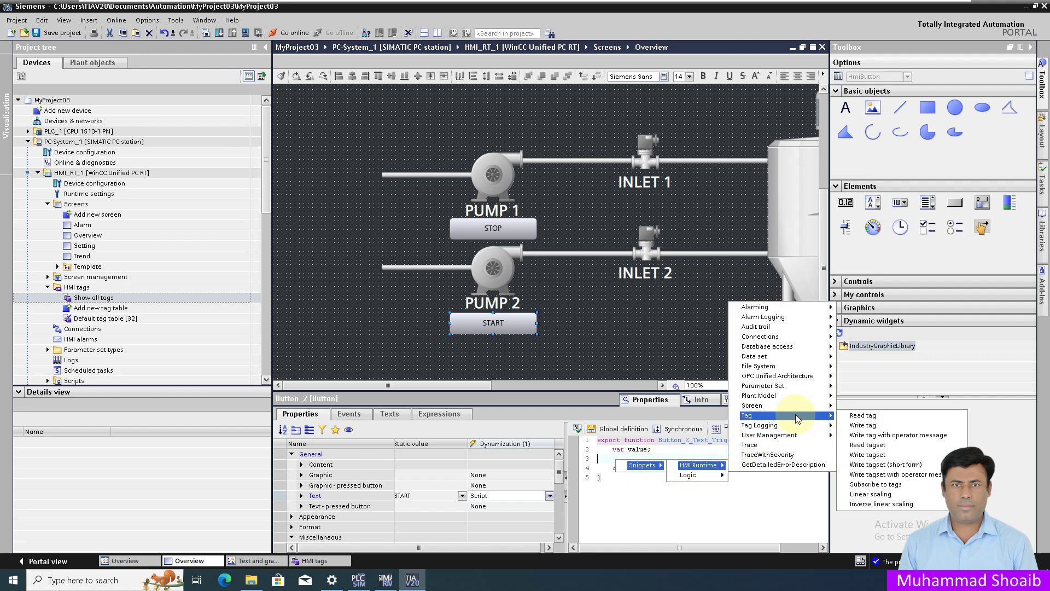
{"action": "left_click", "coordinate": [857, 417]}
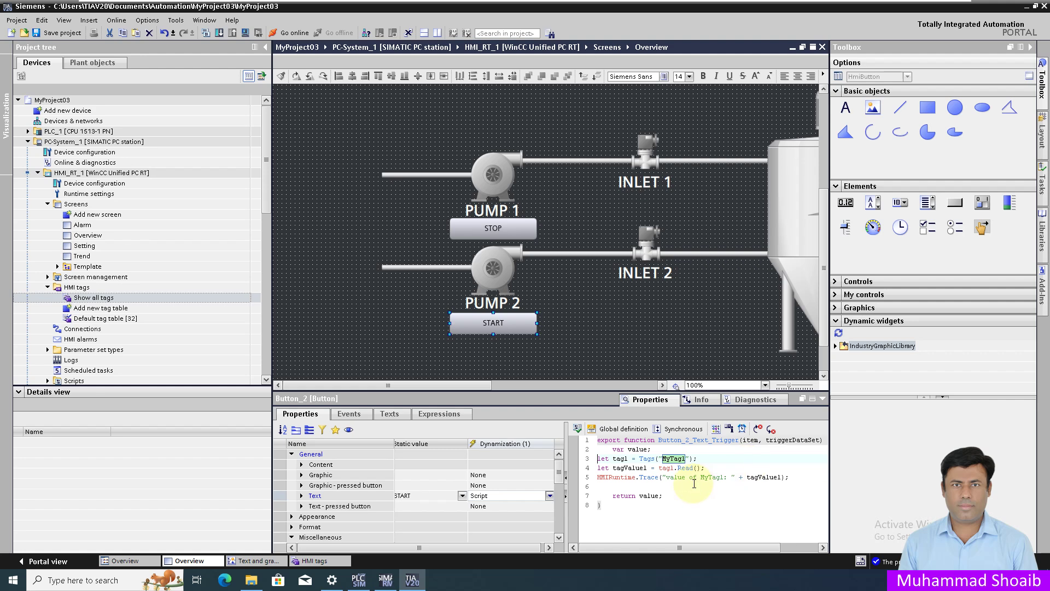
{"action": "double_click", "coordinate": [687, 459]}
{"action": "left_click", "coordinate": [313, 562]}
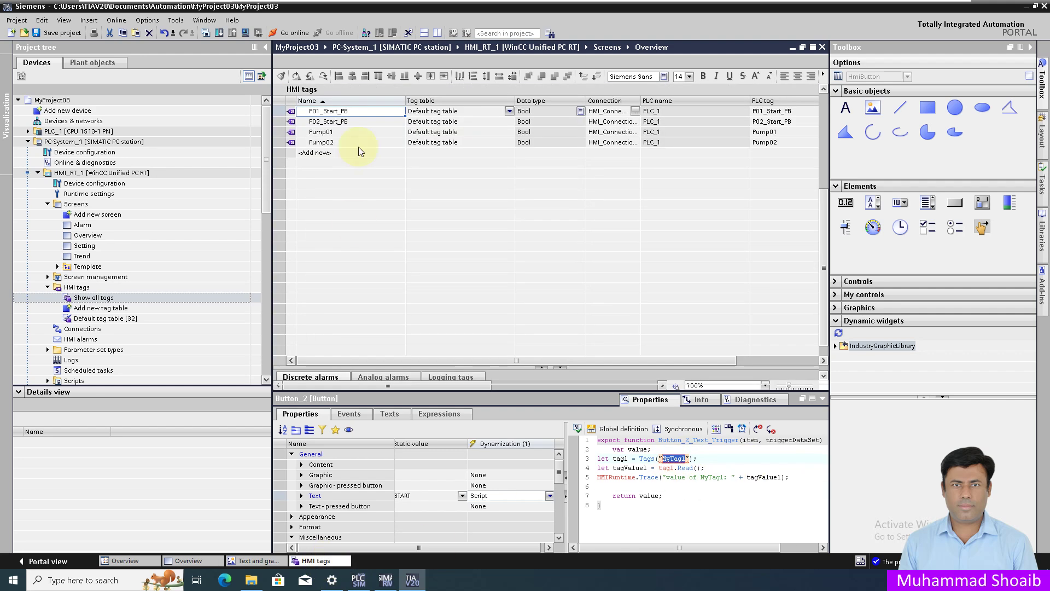
Copy the P02_Start_PB tag name from HMI tags and select MyTag1 in the PUMP 2 text script.
{"action": "left_click", "coordinate": [352, 114]}
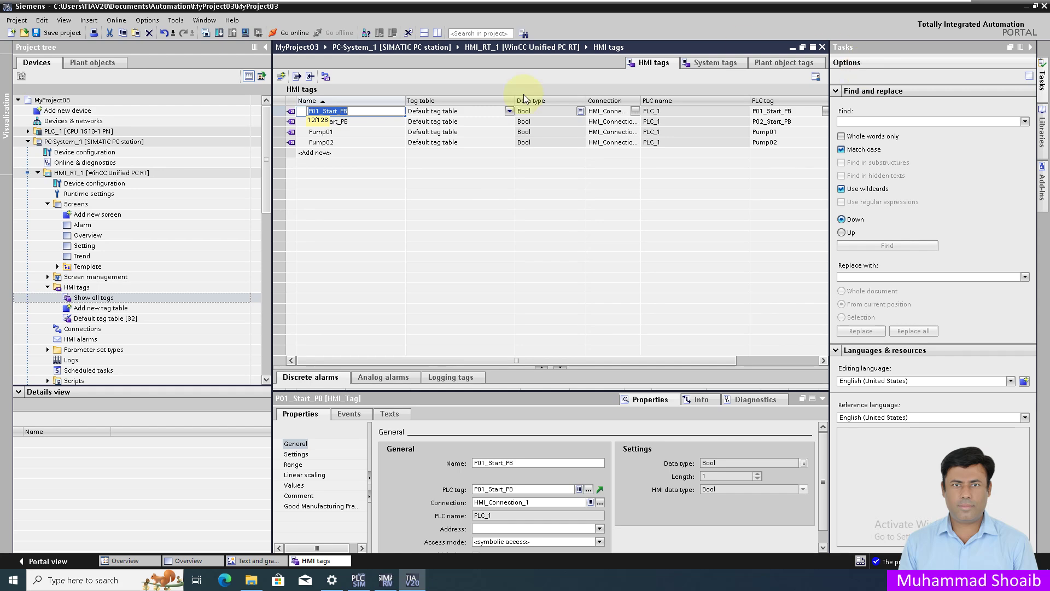
{"action": "left_click", "coordinate": [183, 560]}
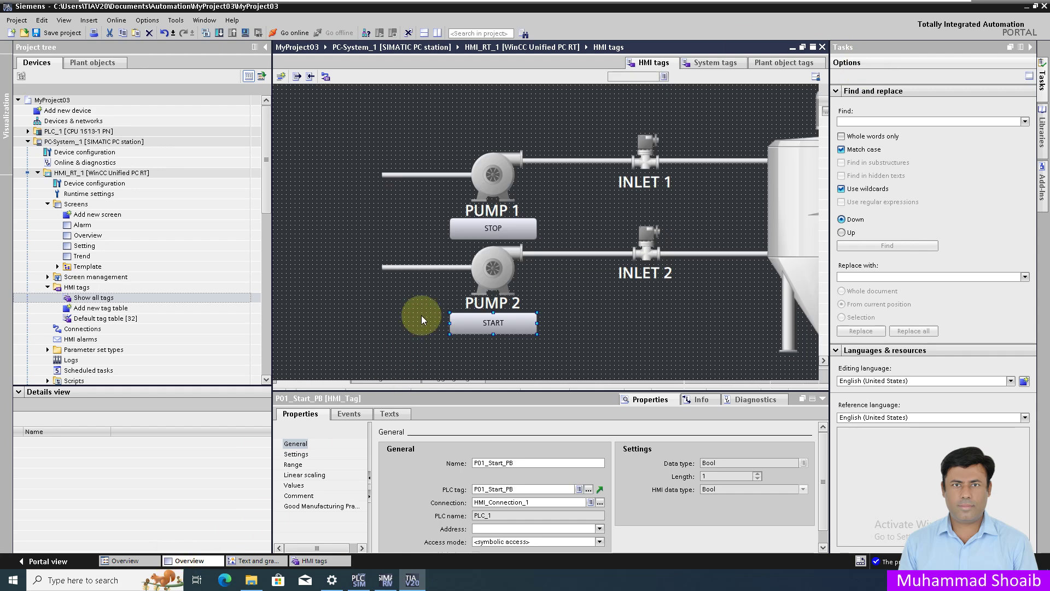
{"action": "left_click", "coordinate": [487, 317]}
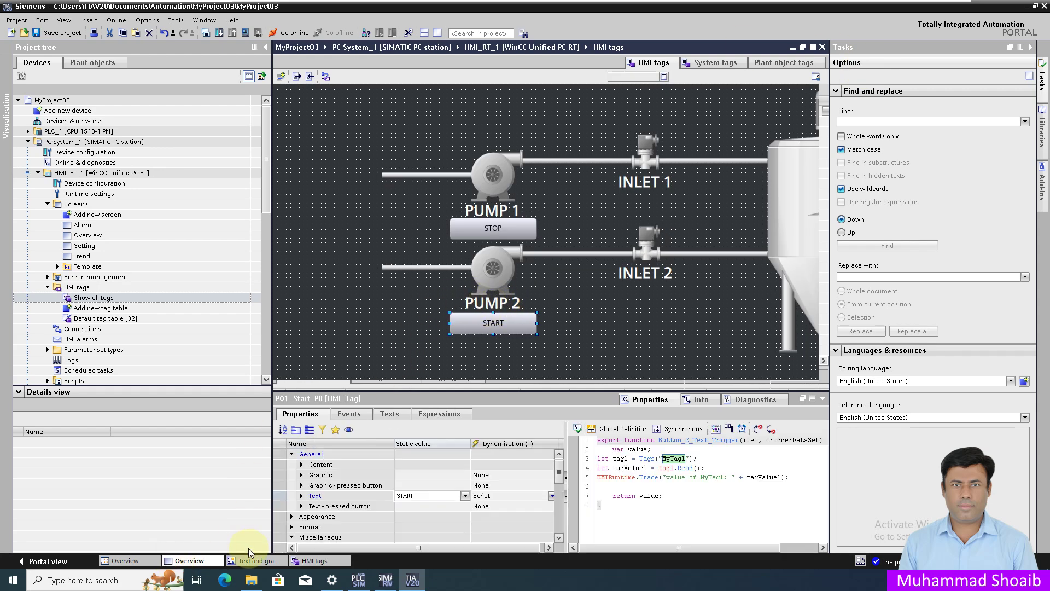
{"action": "left_click", "coordinate": [309, 560]}
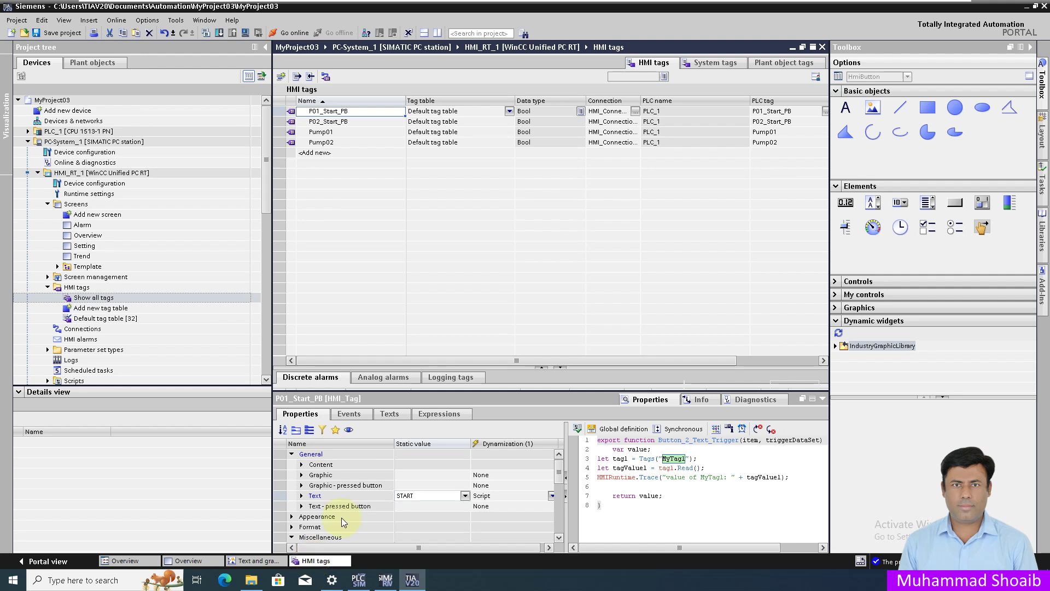
{"action": "double_click", "coordinate": [353, 120]}
{"action": "key", "text": "ctrl+c"}
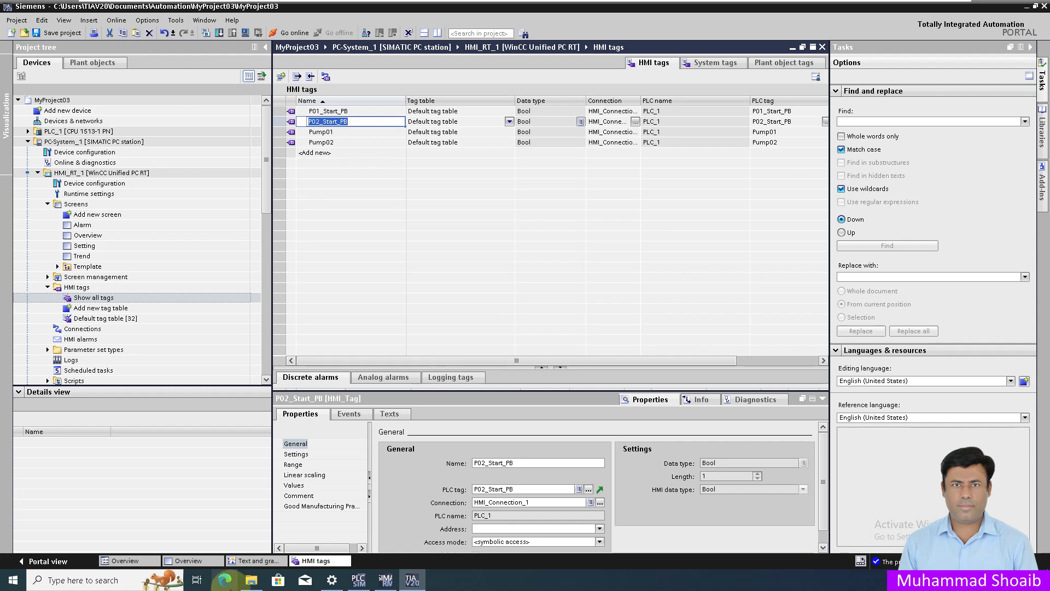
{"action": "left_click", "coordinate": [206, 563]}
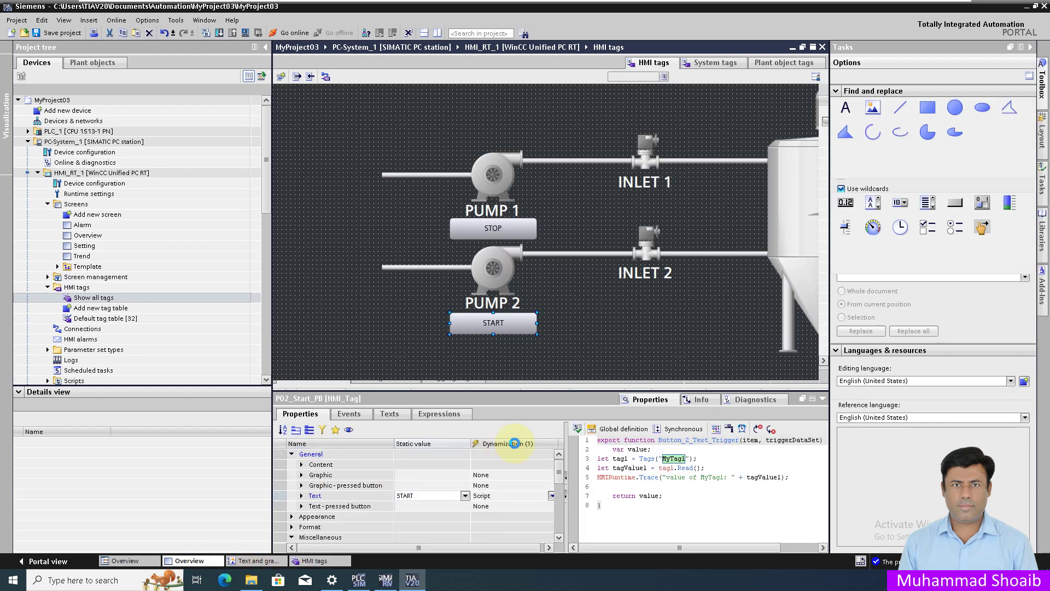
{"action": "left_click_drag", "start_coordinate": [662, 458], "coordinate": [688, 459]}
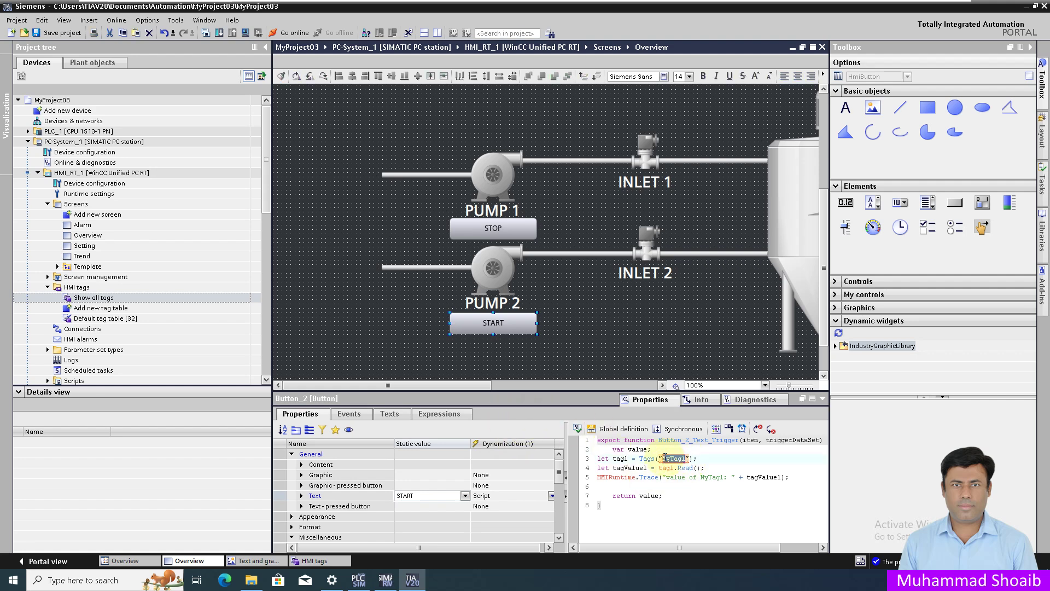
Paste P02_Start_PB over MyTag1 and insert an if...else snippet after the trace line.
{"action": "key", "text": "ctrl+v"}
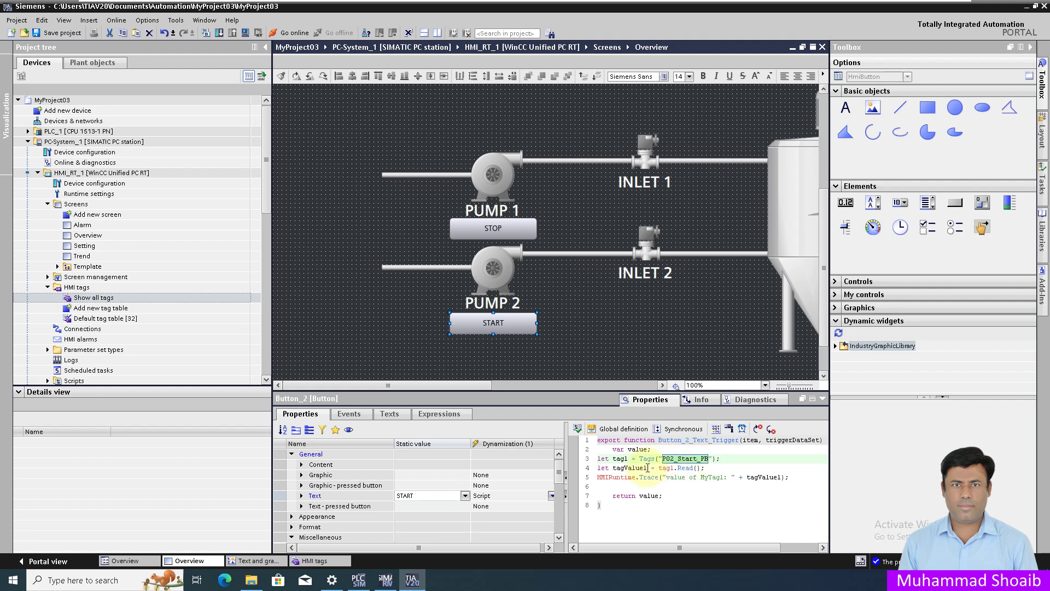
{"action": "left_click", "coordinate": [628, 484]}
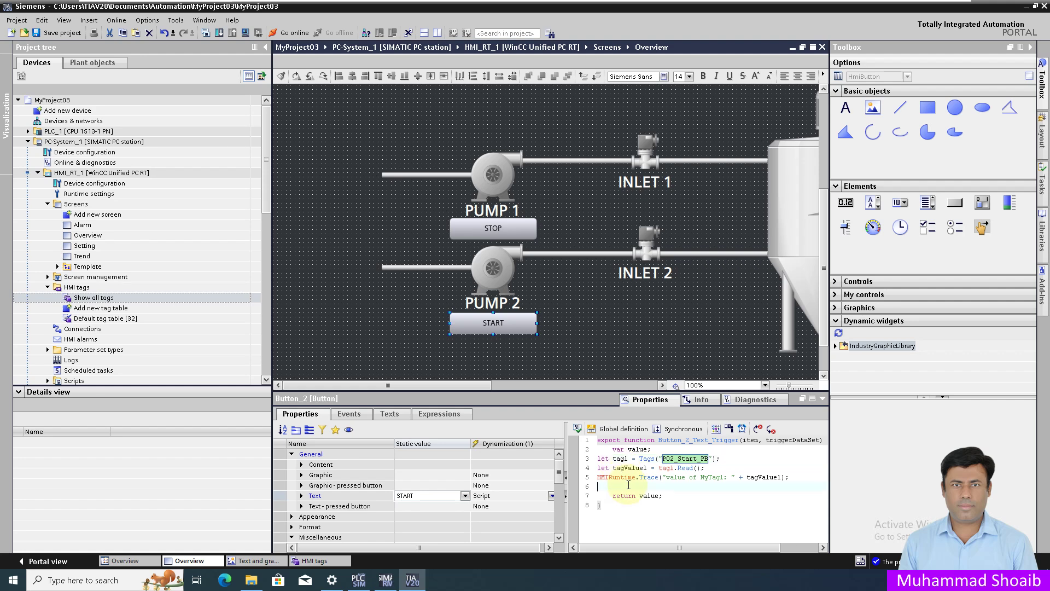
{"action": "right_click", "coordinate": [629, 485]}
{"action": "mouse_move", "coordinate": [657, 492]}
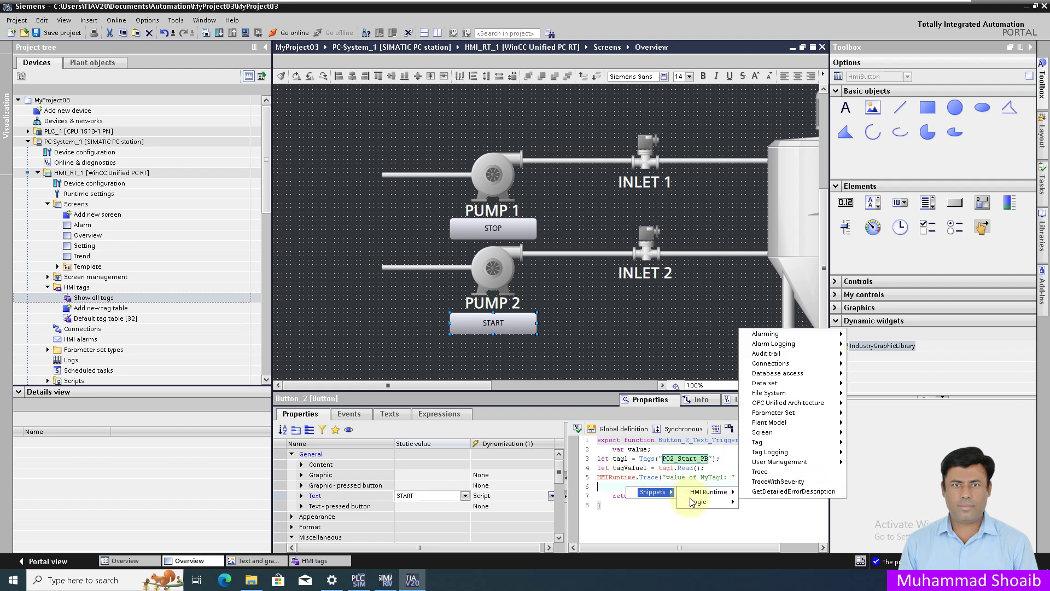
{"action": "mouse_move", "coordinate": [697, 501]}
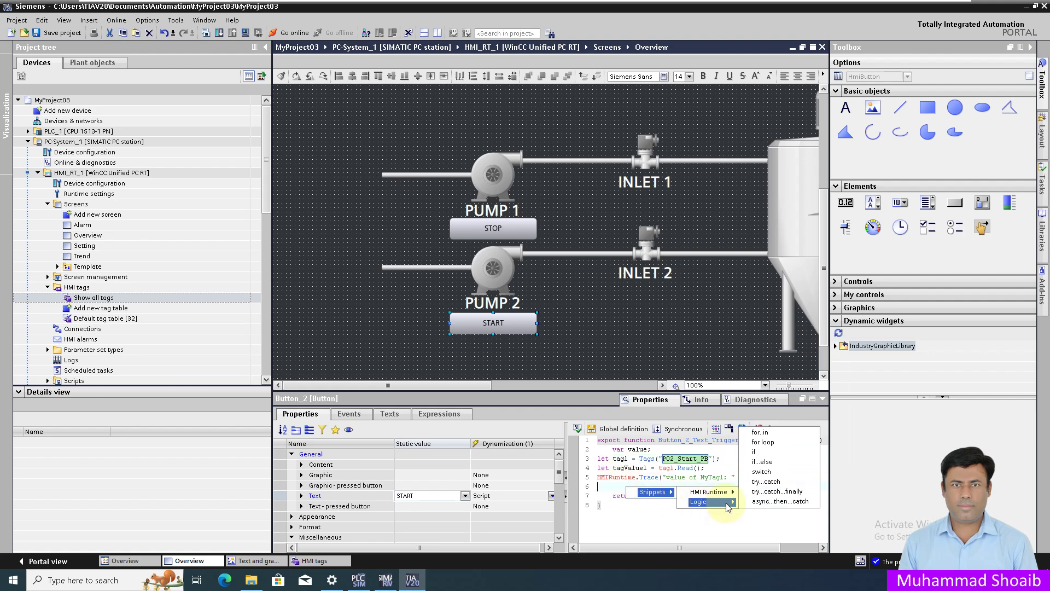
{"action": "left_click", "coordinate": [768, 465]}
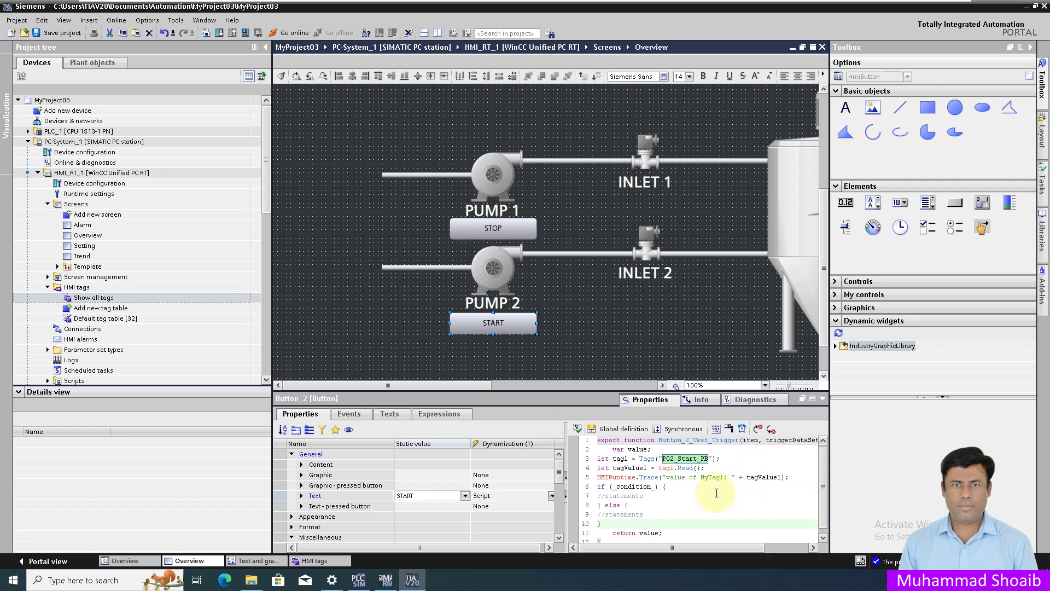
Use tagValue1 as the if condition and set value = 'START' in the if branch.
{"action": "double_click", "coordinate": [629, 468]}
{"action": "key", "text": "ctrl+c"}
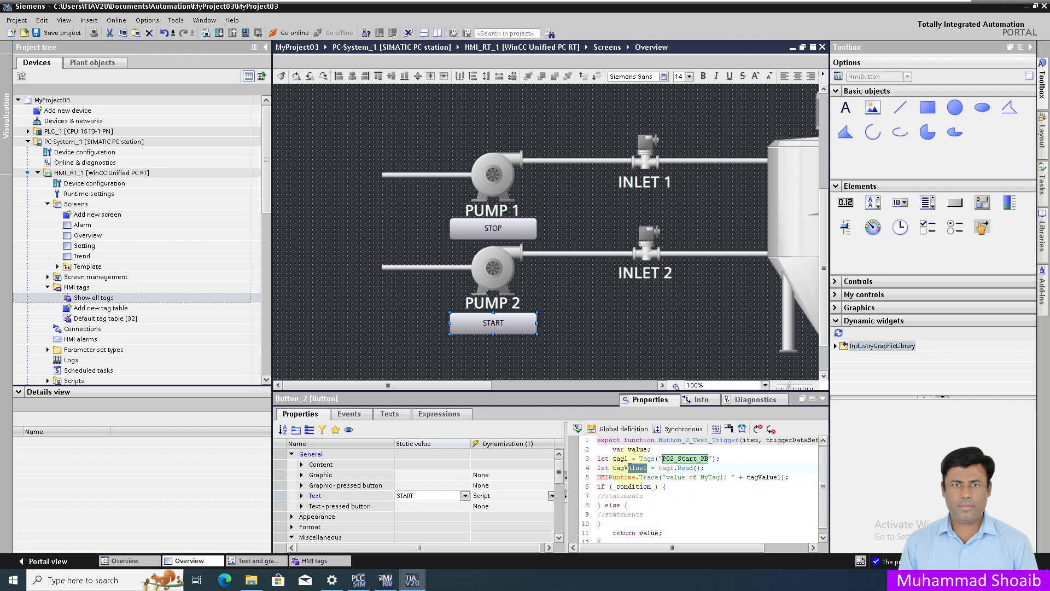
{"action": "left_click_drag", "start_coordinate": [629, 468], "coordinate": [612, 486]}
{"action": "key", "text": "ctrl+v"}
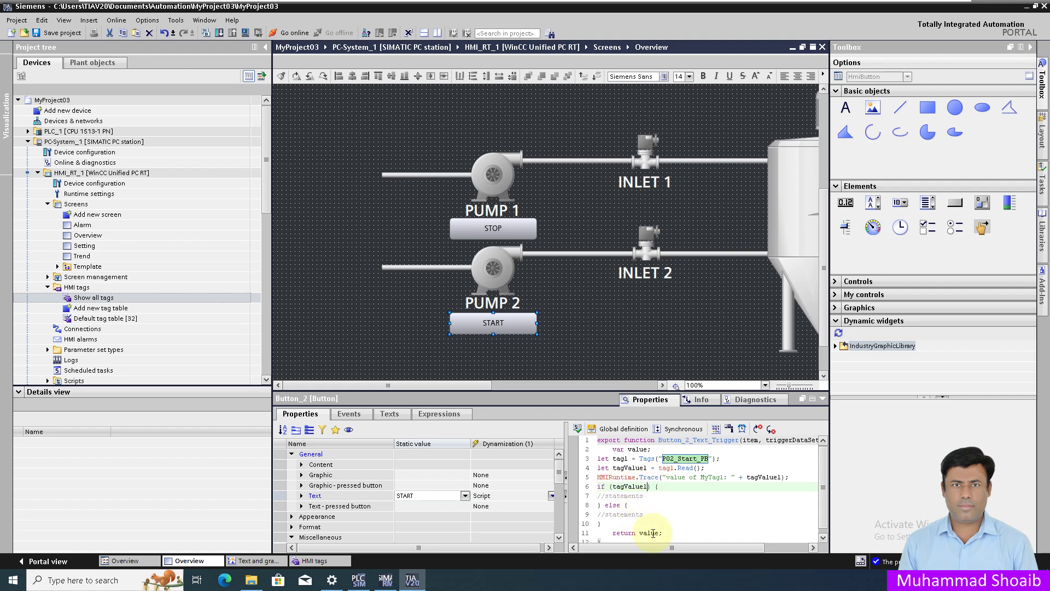
{"action": "scroll", "coordinate": [656, 530], "scroll_direction": "down", "scroll_amount": 1}
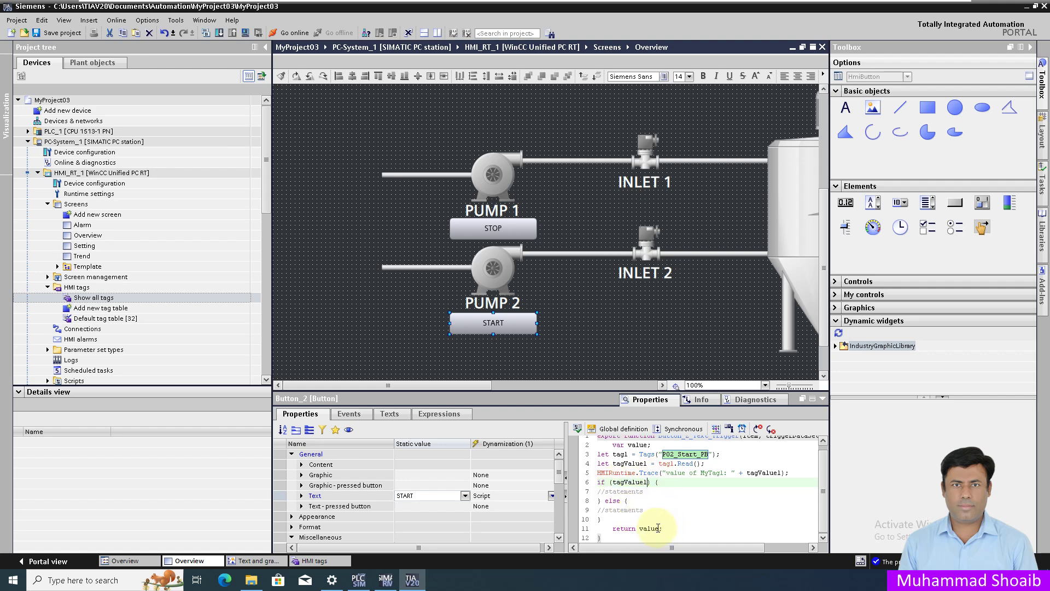
{"action": "double_click", "coordinate": [647, 529]}
{"action": "key", "text": "ctrl+c"}
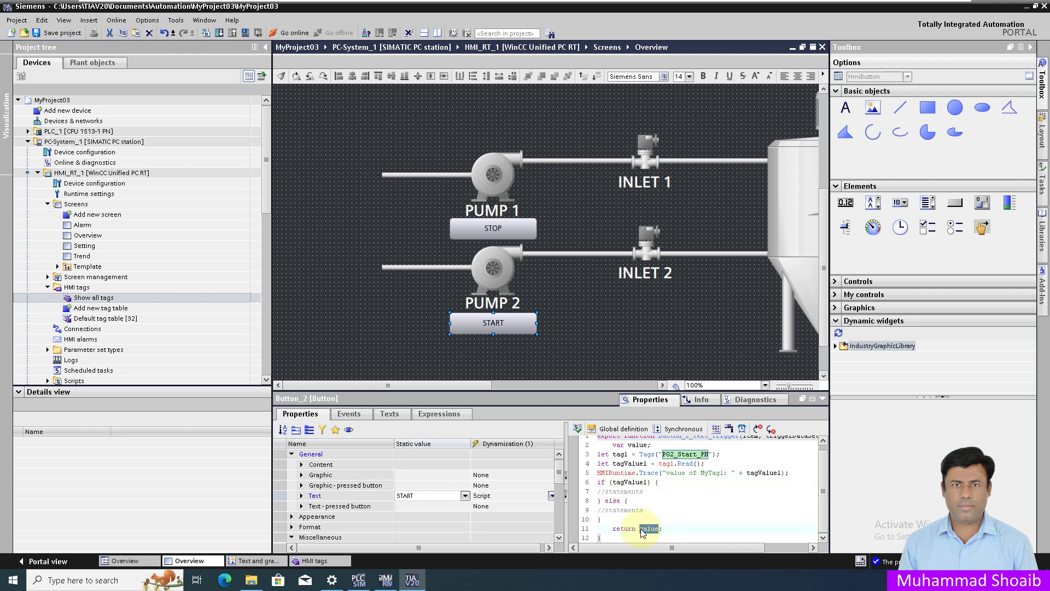
{"action": "left_click_drag", "start_coordinate": [597, 492], "coordinate": [643, 491]}
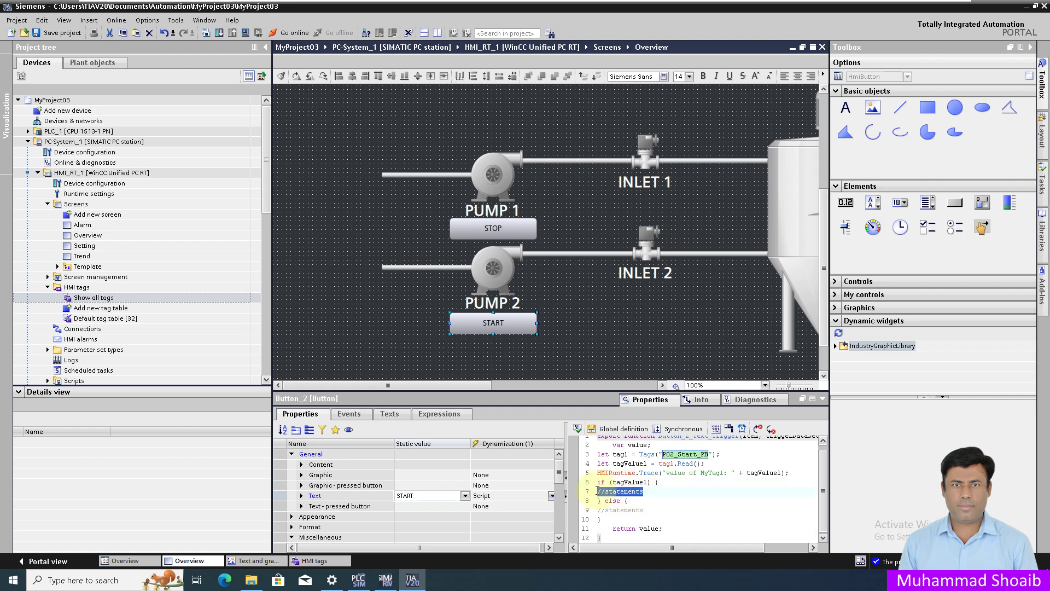
{"action": "key", "text": "ctrl+v"}
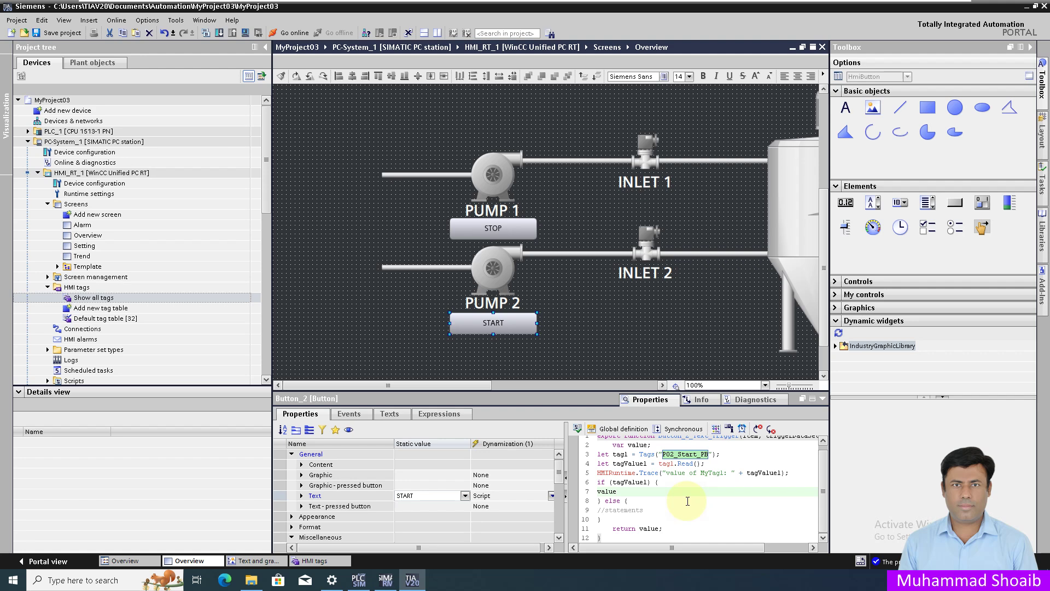
{"action": "type", "text": "= ''"}
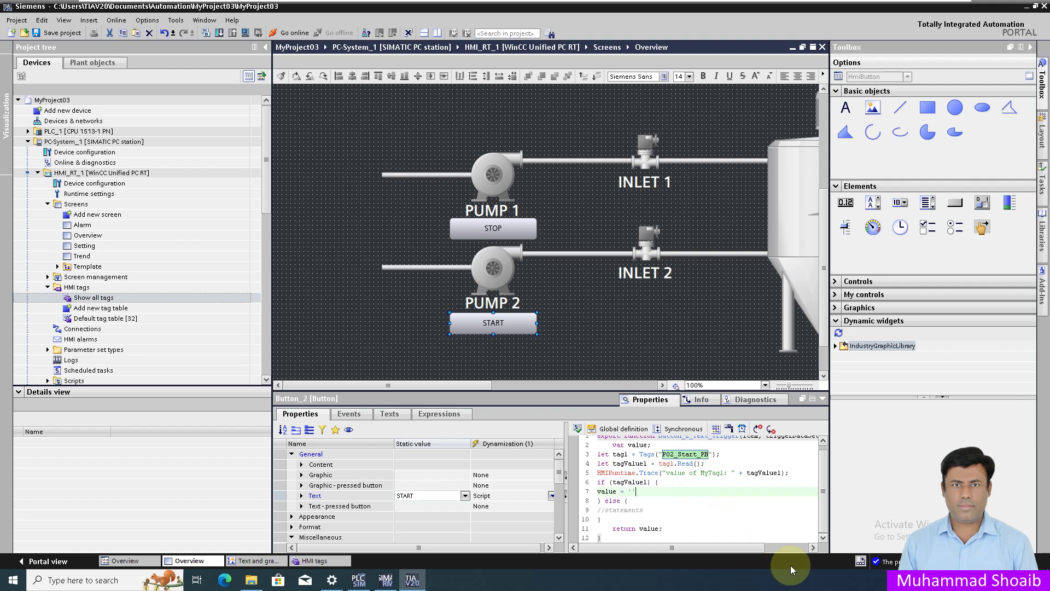
{"action": "type", "text": "sTART"}
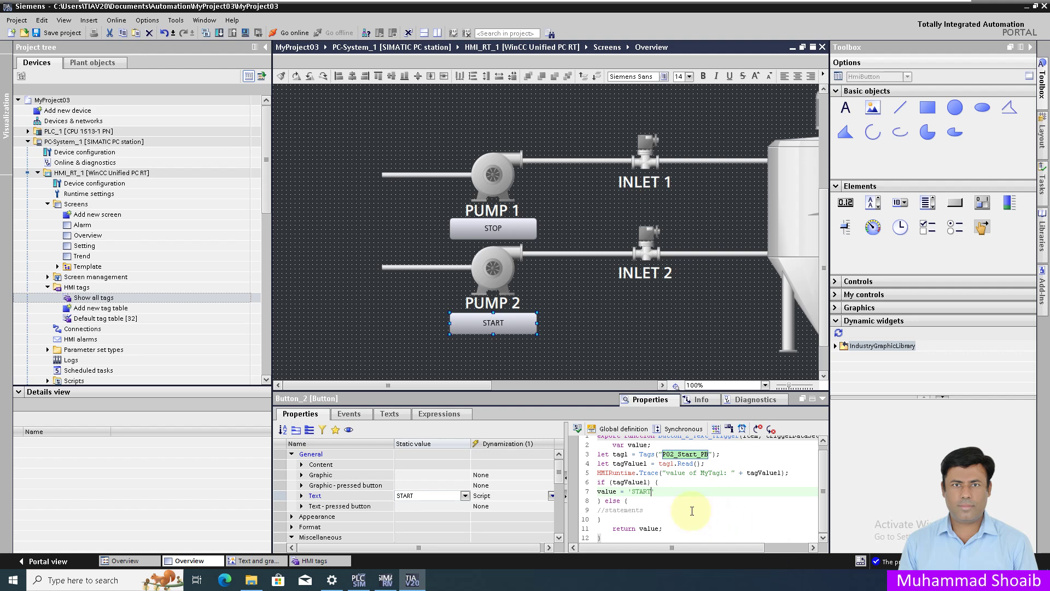
Copy the START line over //statements in the else branch and change it to 'STOP'.
{"action": "left_click", "coordinate": [586, 491]}
{"action": "key", "text": "ctrl+c"}
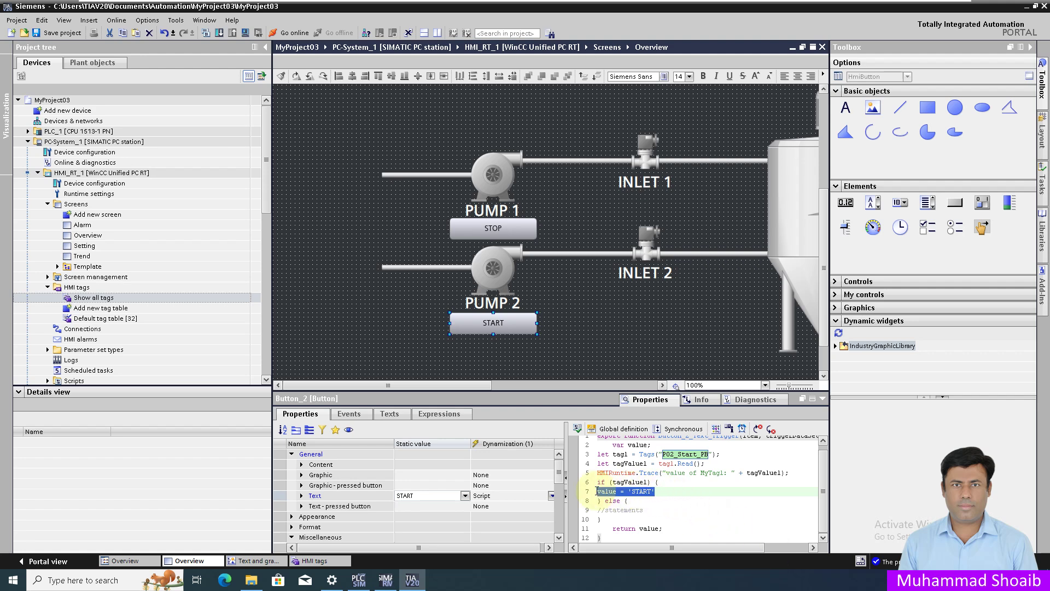
{"action": "left_click_drag", "start_coordinate": [644, 510], "coordinate": [600, 512]}
{"action": "key", "text": "ctrl+v"}
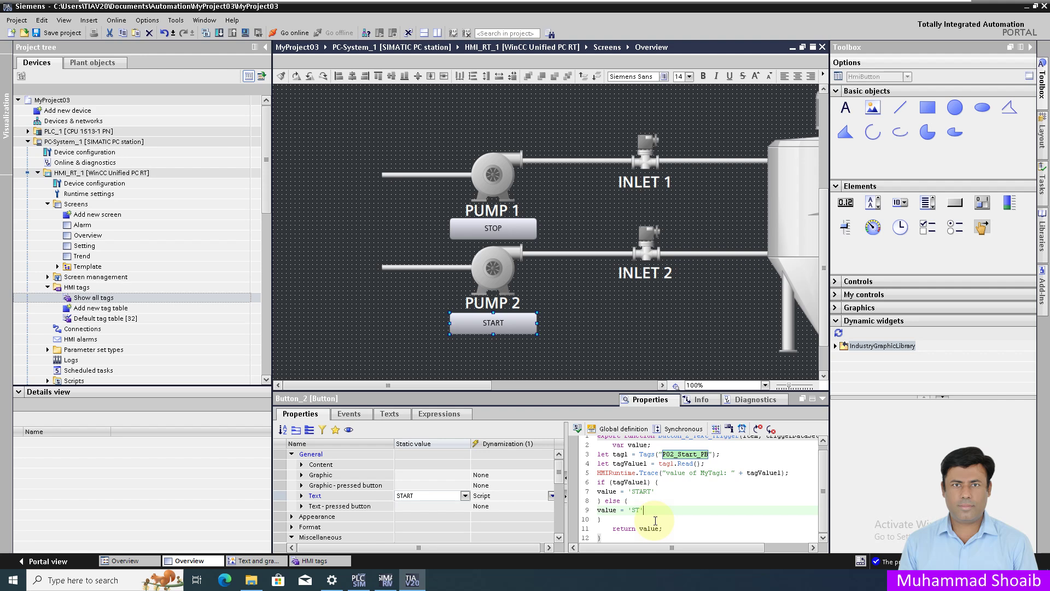
{"action": "type", "text": "OP"}
{"action": "scroll", "coordinate": [643, 465], "scroll_direction": "up", "scroll_amount": 1}
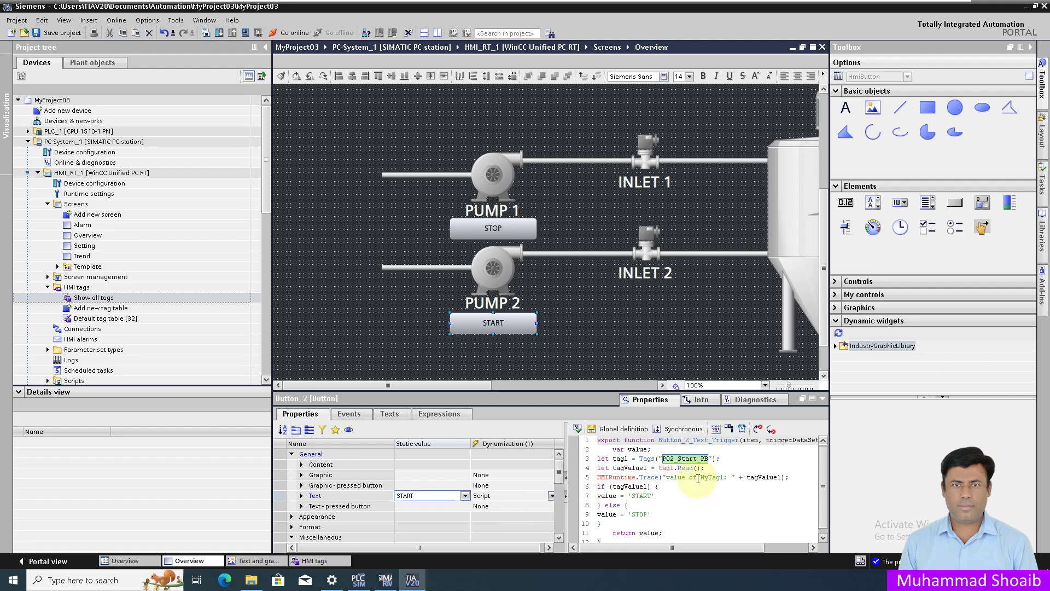
{"action": "left_click", "coordinate": [678, 506]}
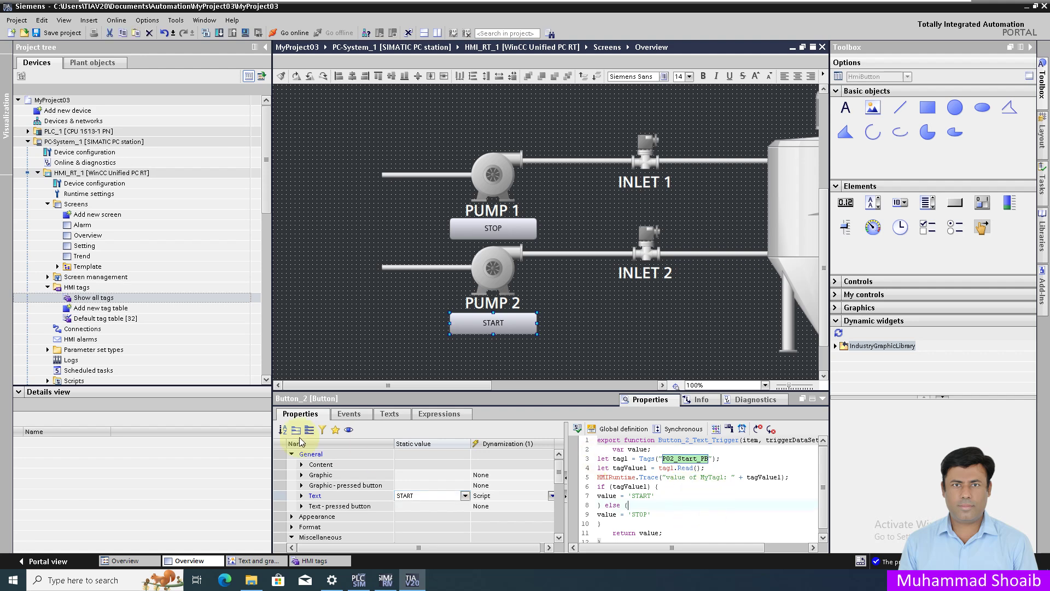
In Button_2's Press event script, replace P01_Start_PB with P02_Start_PB, then return to Properties.
{"action": "left_click", "coordinate": [344, 414]}
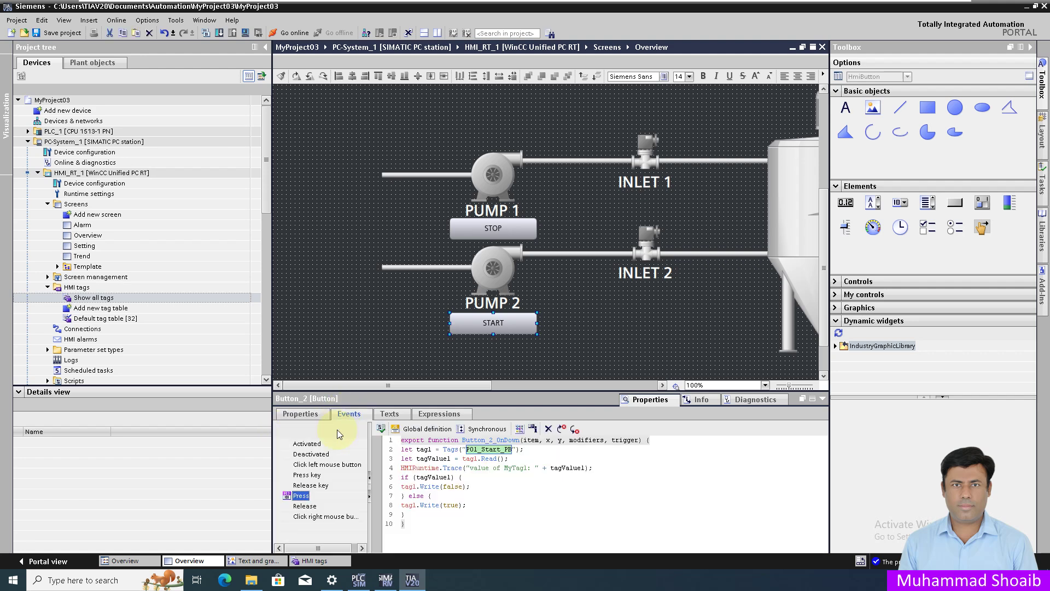
{"action": "left_click", "coordinate": [300, 495]}
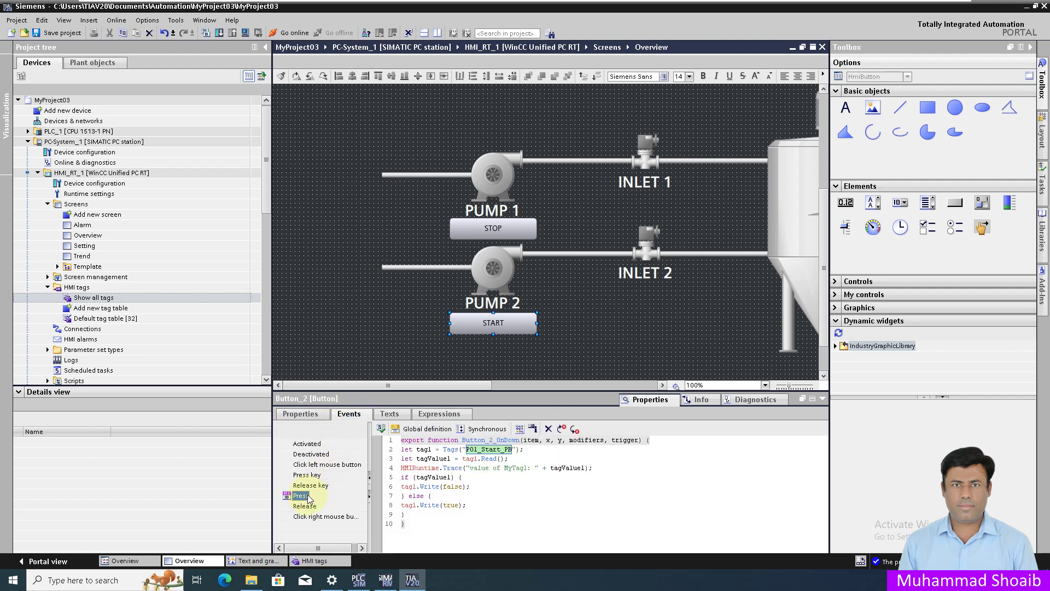
{"action": "left_click", "coordinate": [479, 449]}
{"action": "double_click", "coordinate": [479, 449]}
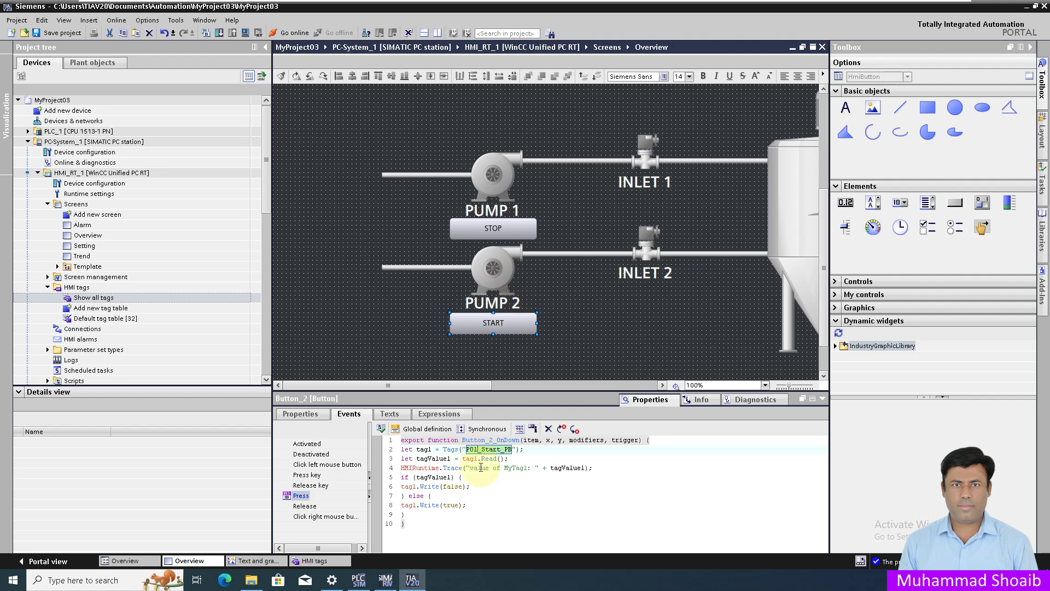
{"action": "type", "text": "P02_Start_PB"}
{"action": "left_click", "coordinate": [489, 479]}
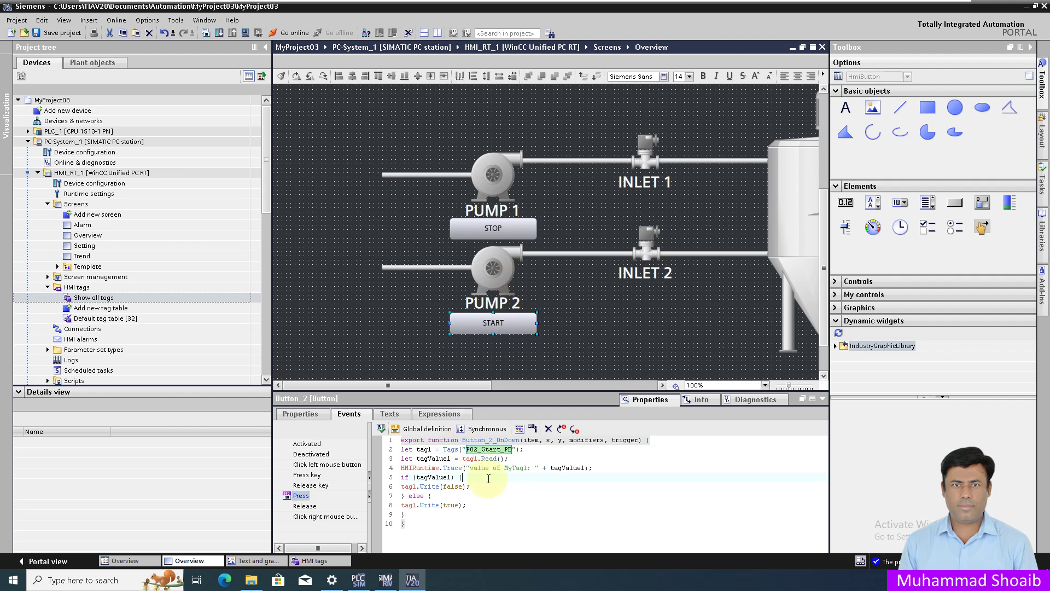
{"action": "left_click", "coordinate": [305, 419]}
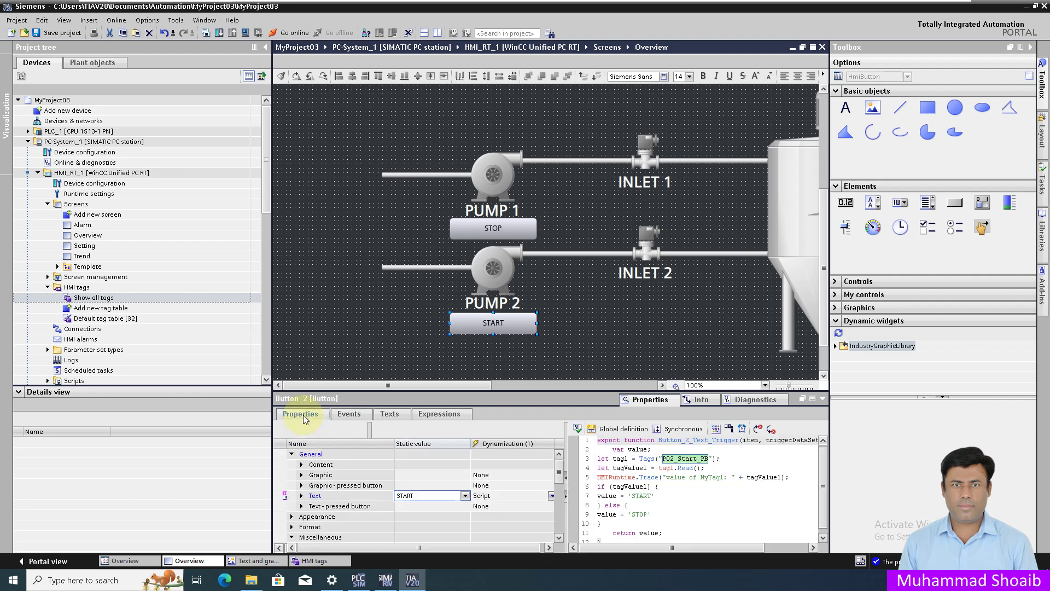
{"action": "left_click", "coordinate": [698, 499]}
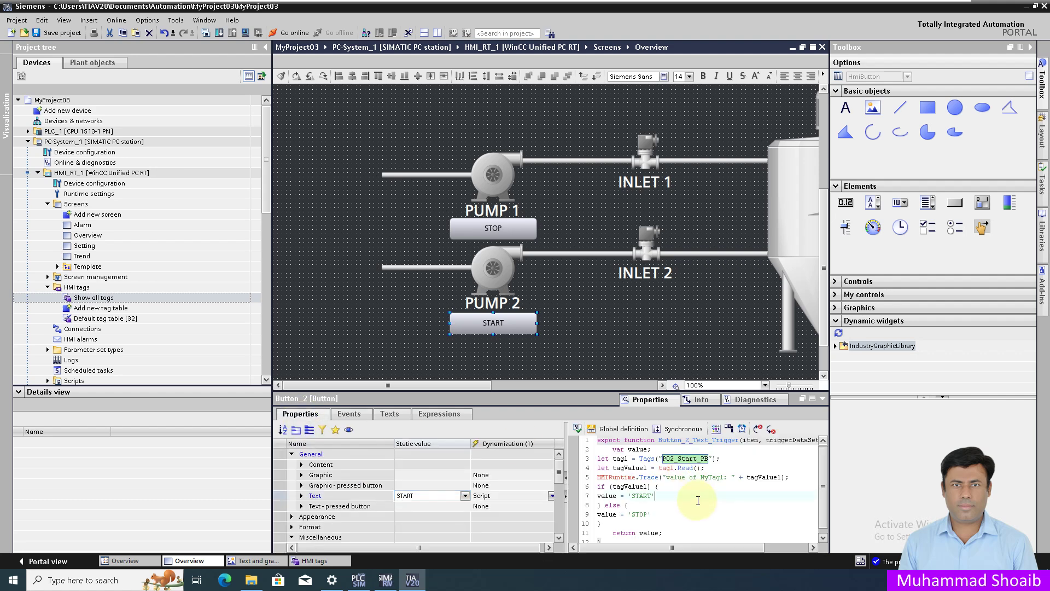
Save the project and start a software download of HMI_RT_1.
{"action": "left_click", "coordinate": [58, 33]}
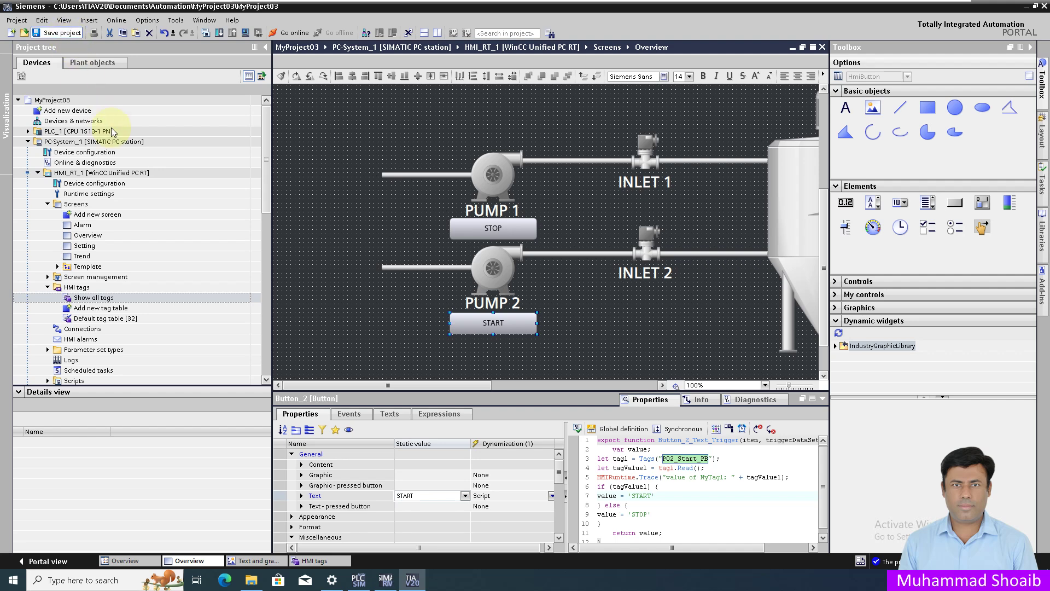
{"action": "left_click", "coordinate": [110, 175]}
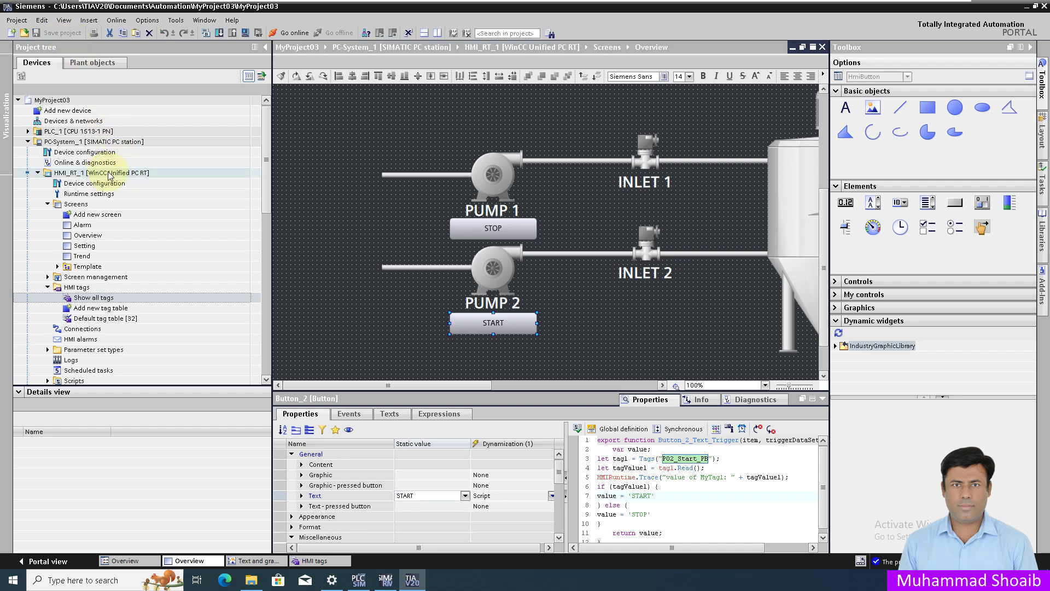
{"action": "right_click", "coordinate": [110, 175]}
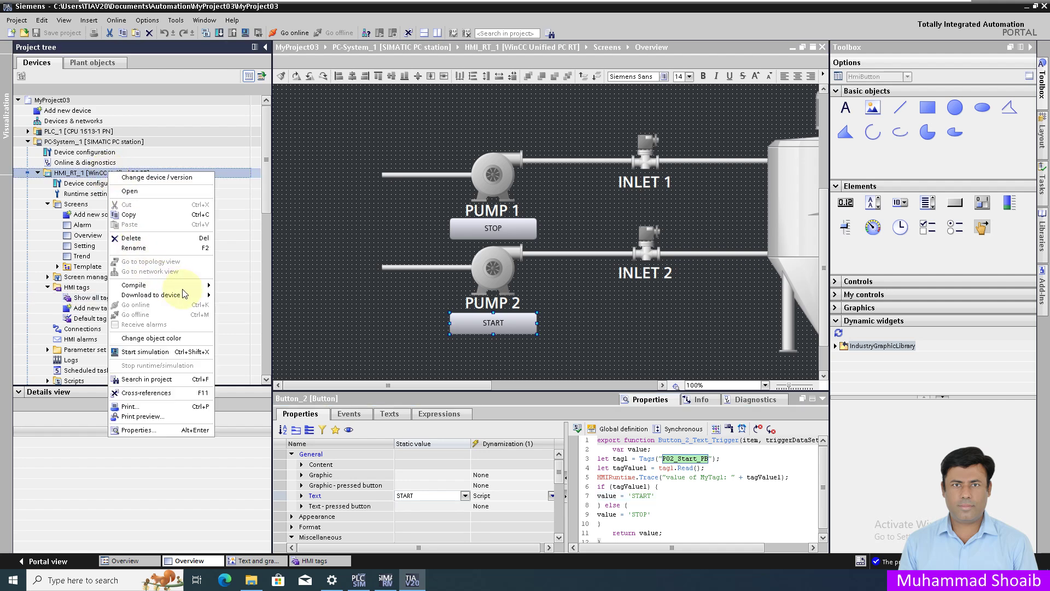
{"action": "mouse_move", "coordinate": [195, 295]}
{"action": "left_click", "coordinate": [234, 304]}
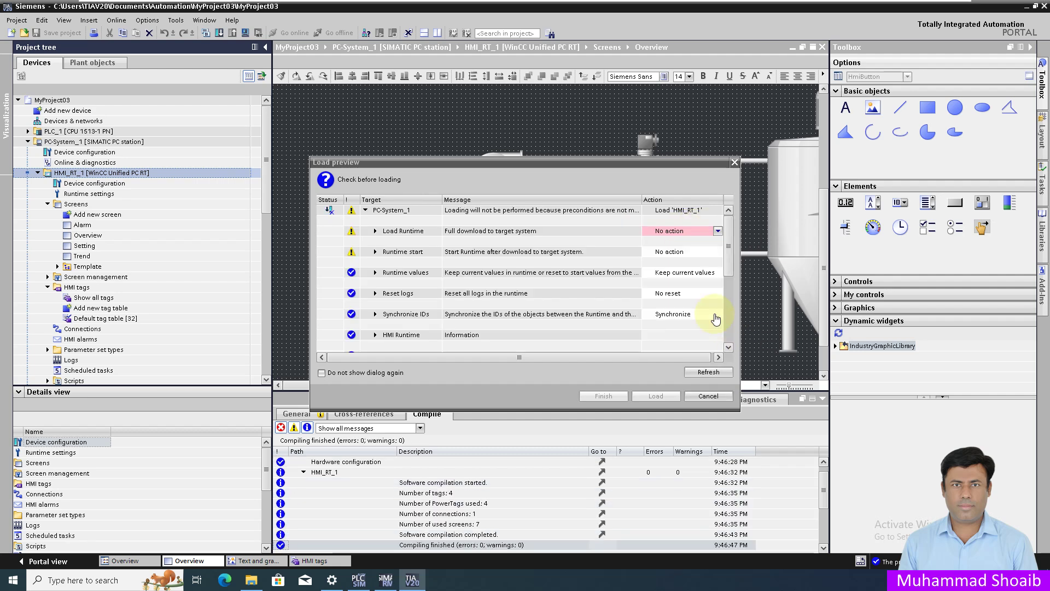
Set Load Runtime to Full download and load HMI_RT_1 into the runtime.
{"action": "left_click", "coordinate": [718, 231]}
{"action": "left_click", "coordinate": [679, 251]}
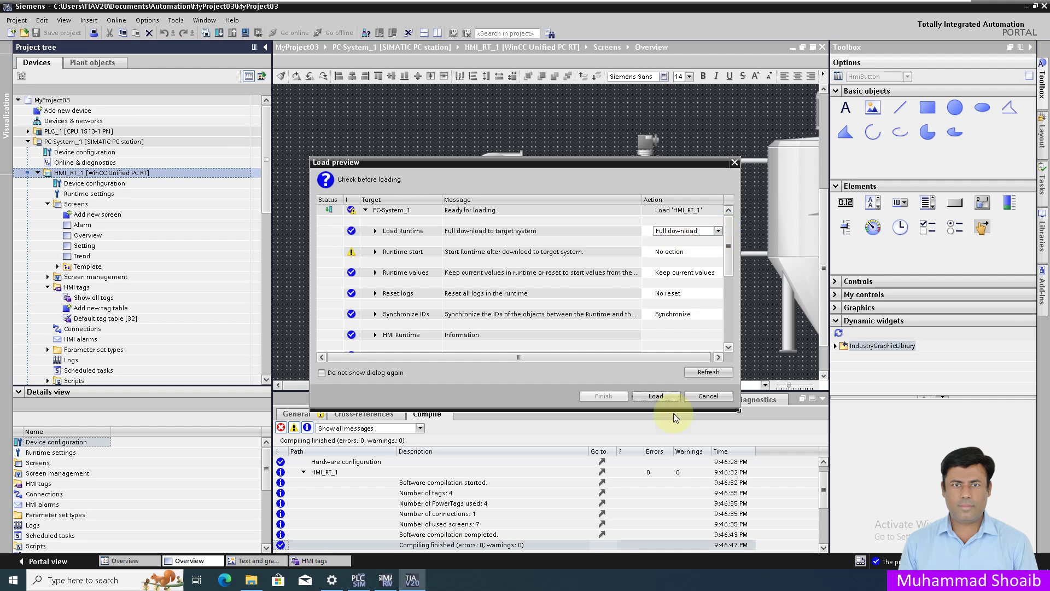
{"action": "left_click", "coordinate": [665, 398]}
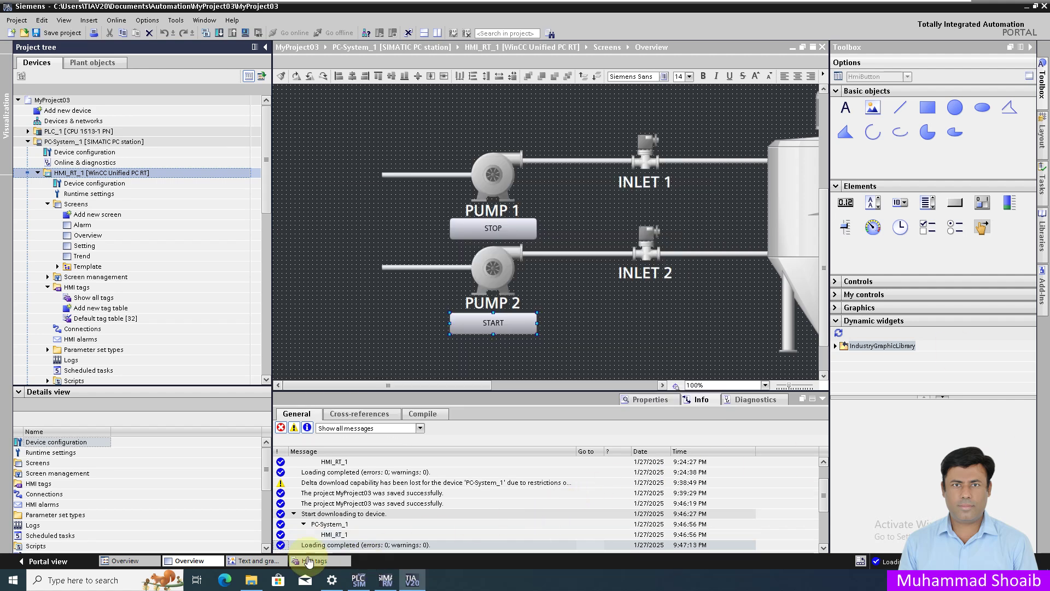
{"action": "left_click", "coordinate": [225, 580]}
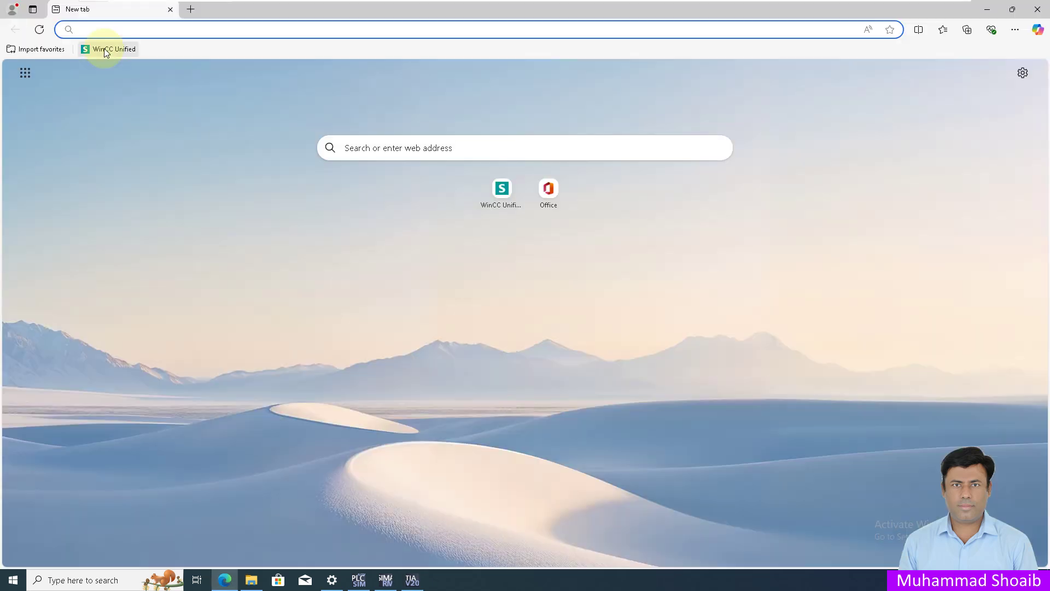
Open WinCC Unified RT from the bookmark and sign in with the operator's username and password.
{"action": "left_click", "coordinate": [105, 50]}
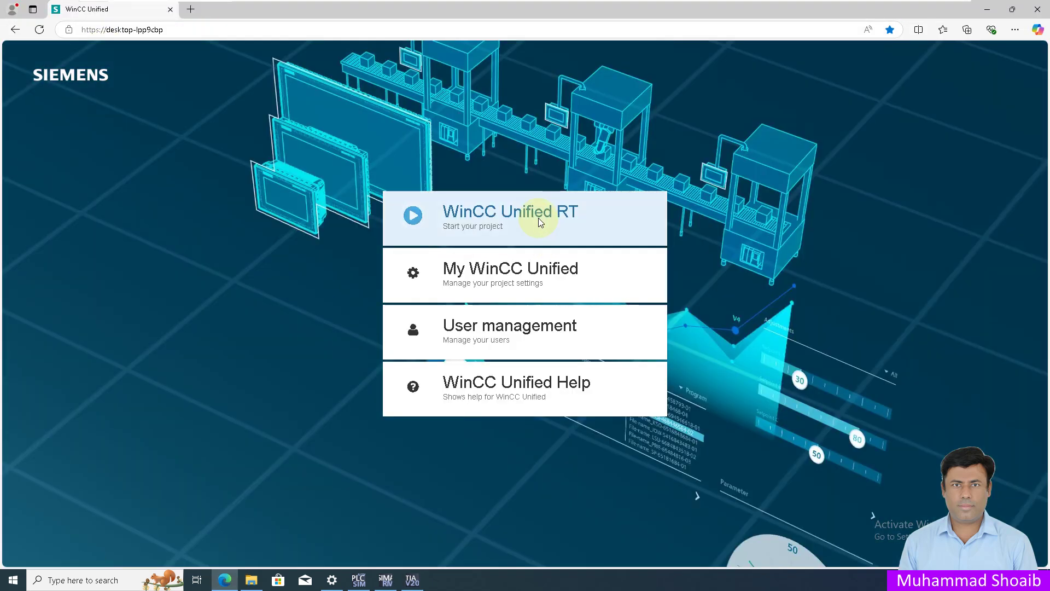
{"action": "left_click", "coordinate": [539, 217]}
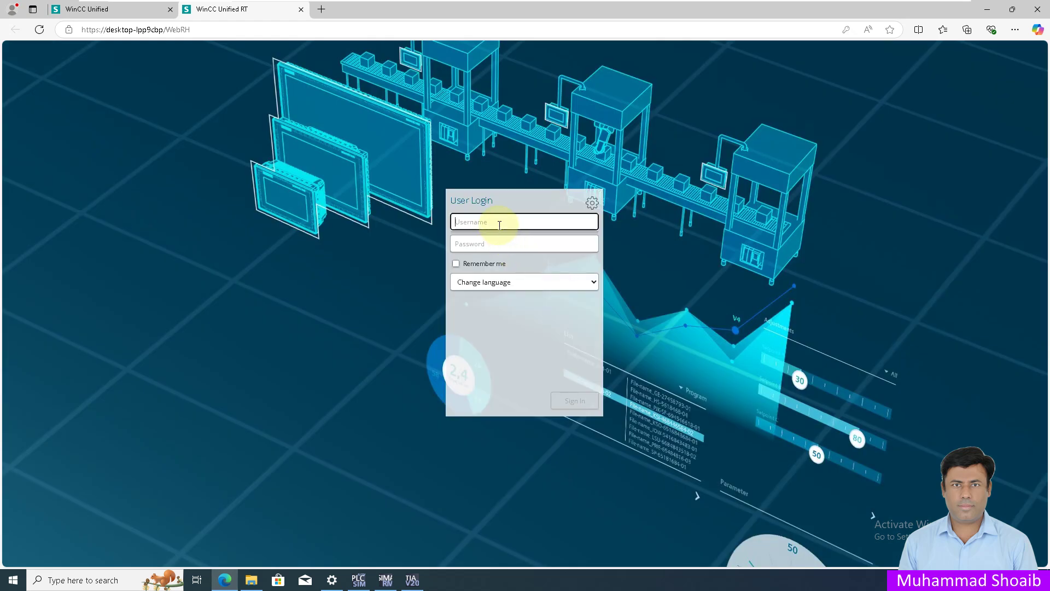
{"action": "type", "text": "User1"}
{"action": "key", "text": "Tab"}
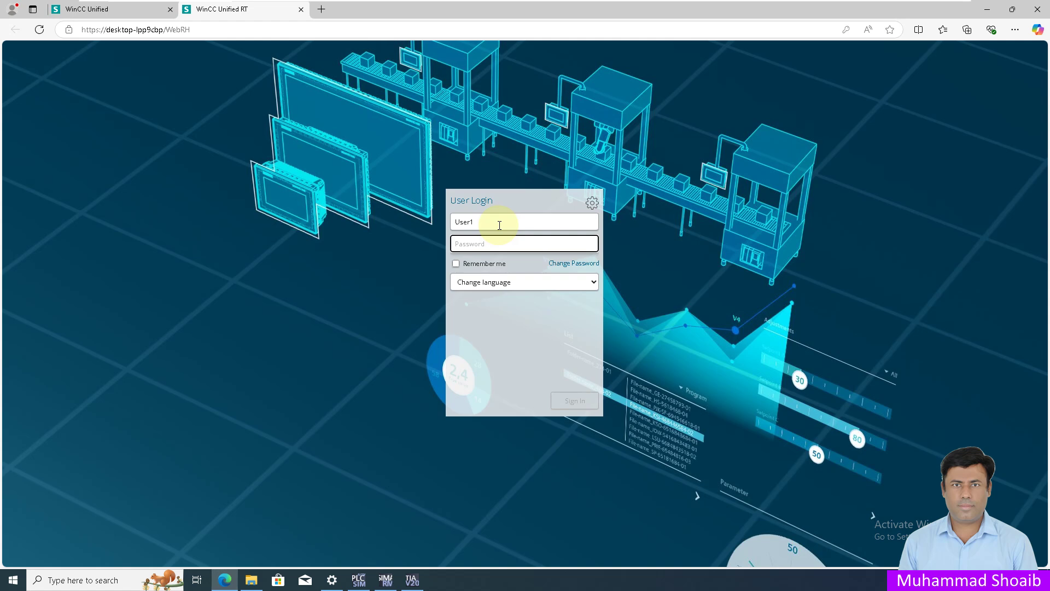
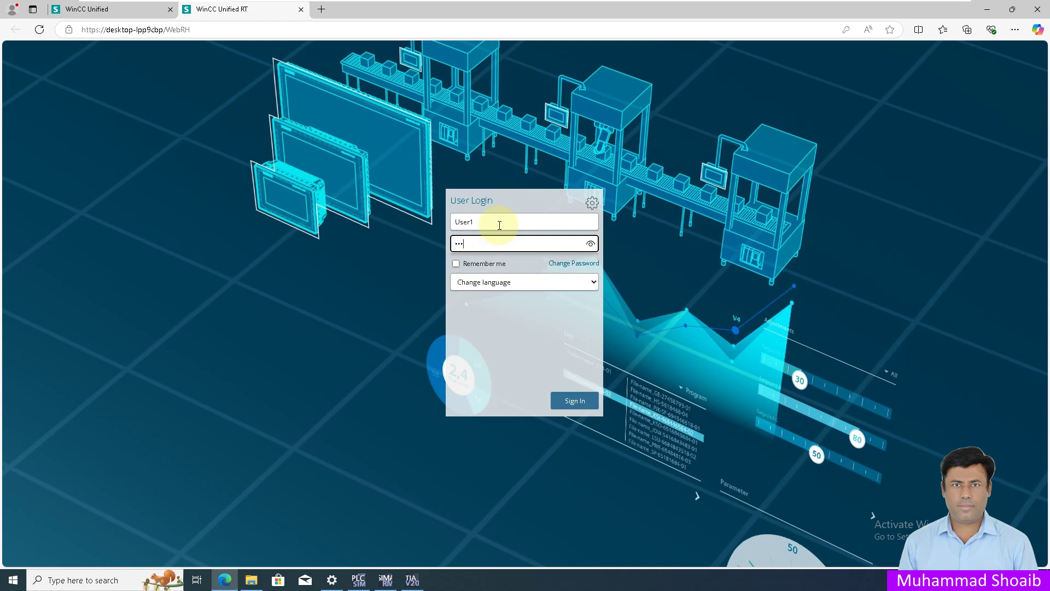
{"action": "left_click", "coordinate": [572, 400]}
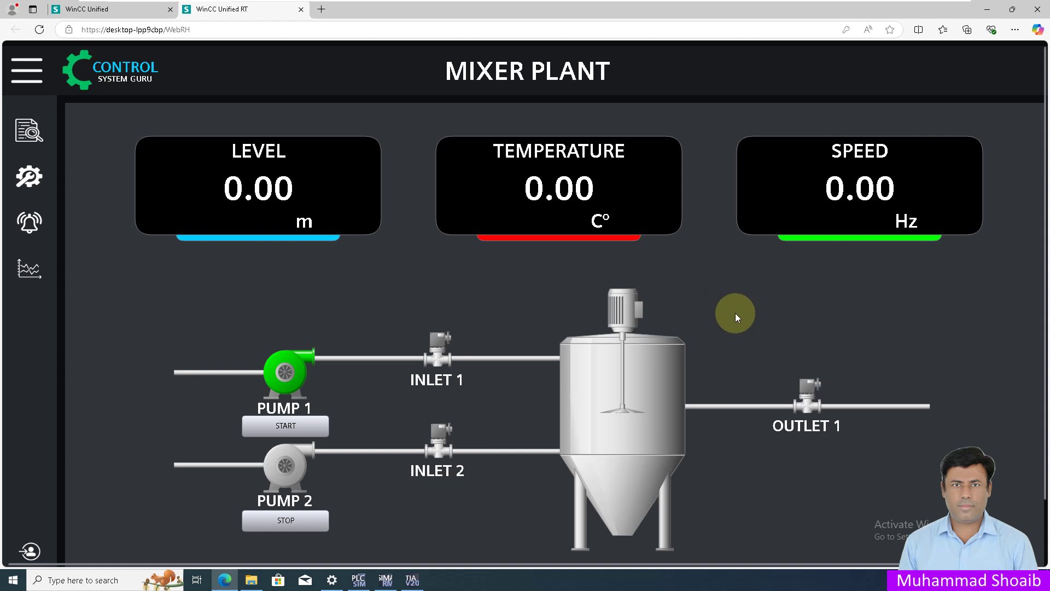
Go full screen, toggle PUMP 1 stop/start/stop and PUMP 2 start/stop, leaving both on STOP.
{"action": "key", "text": "F11"}
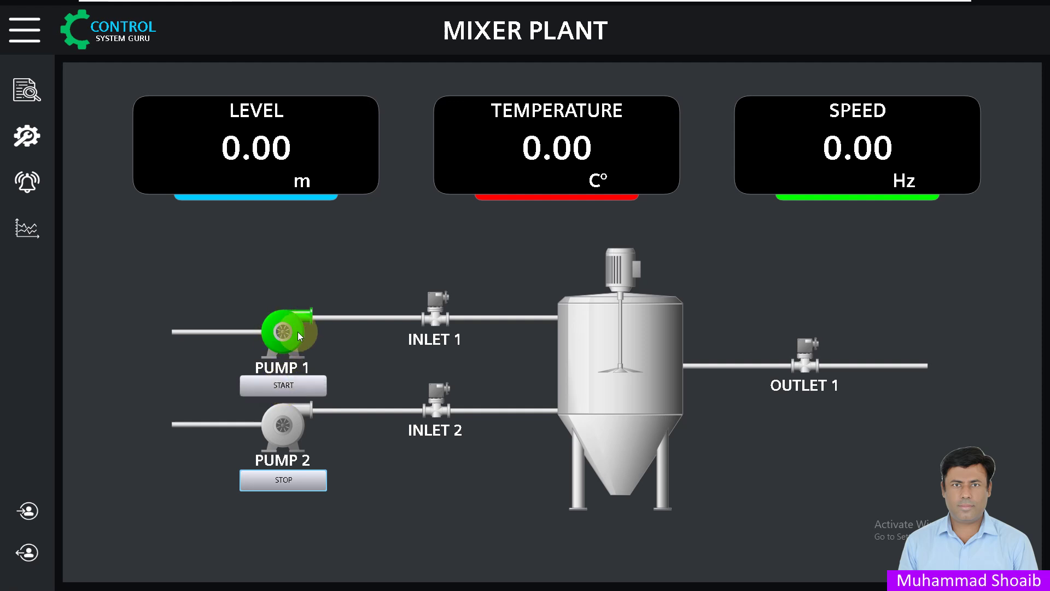
{"action": "left_click", "coordinate": [284, 388]}
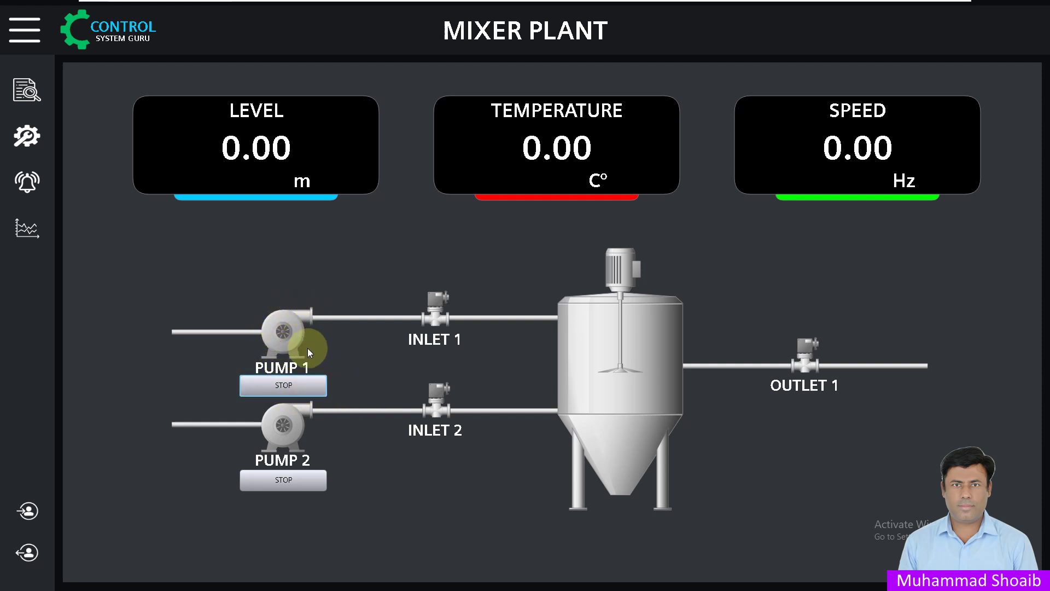
{"action": "left_click", "coordinate": [280, 389]}
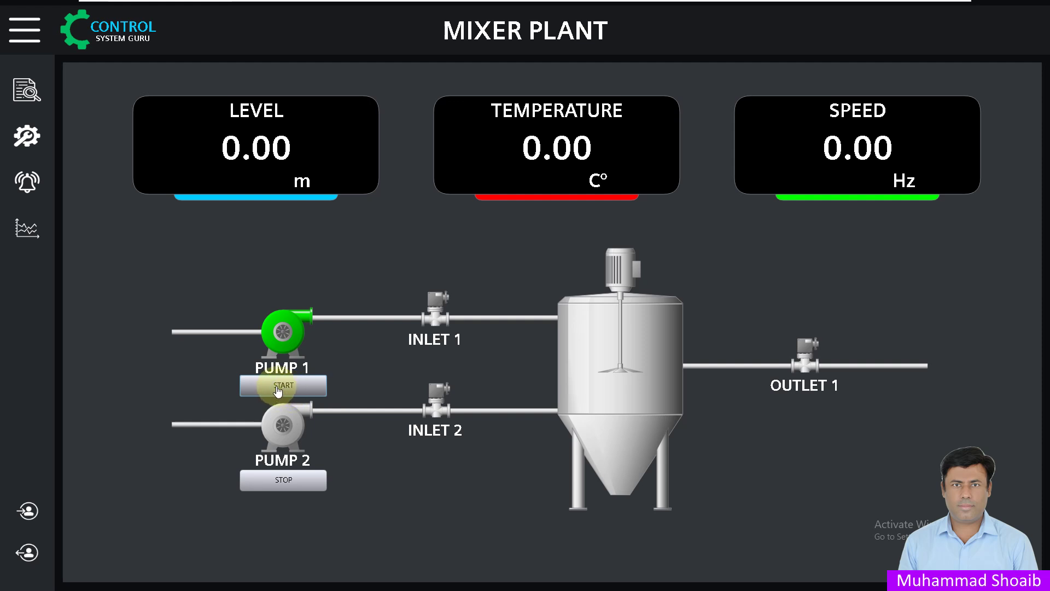
{"action": "left_click", "coordinate": [277, 390]}
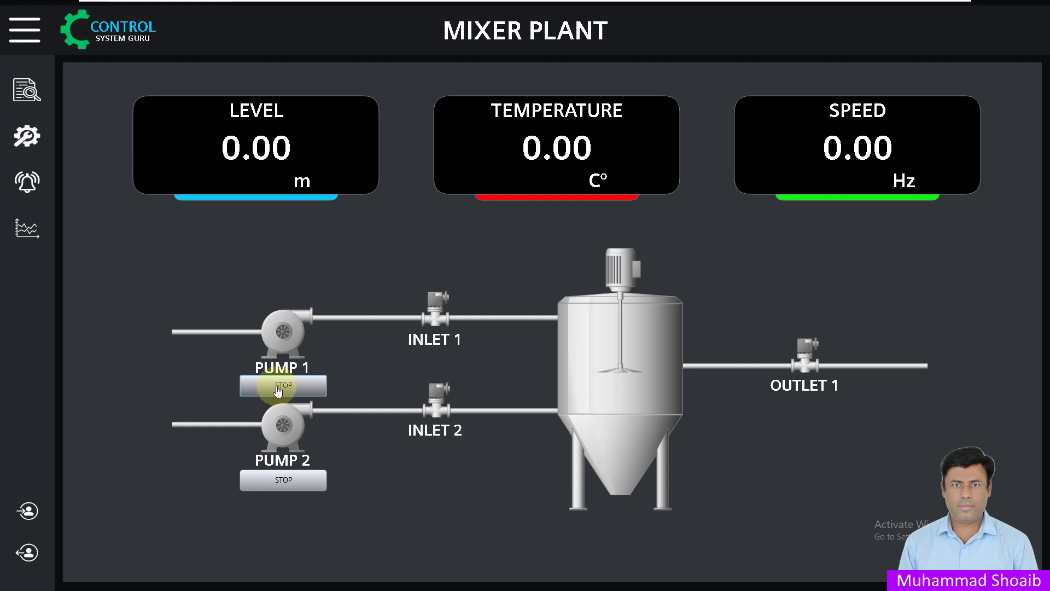
{"action": "left_click", "coordinate": [286, 483]}
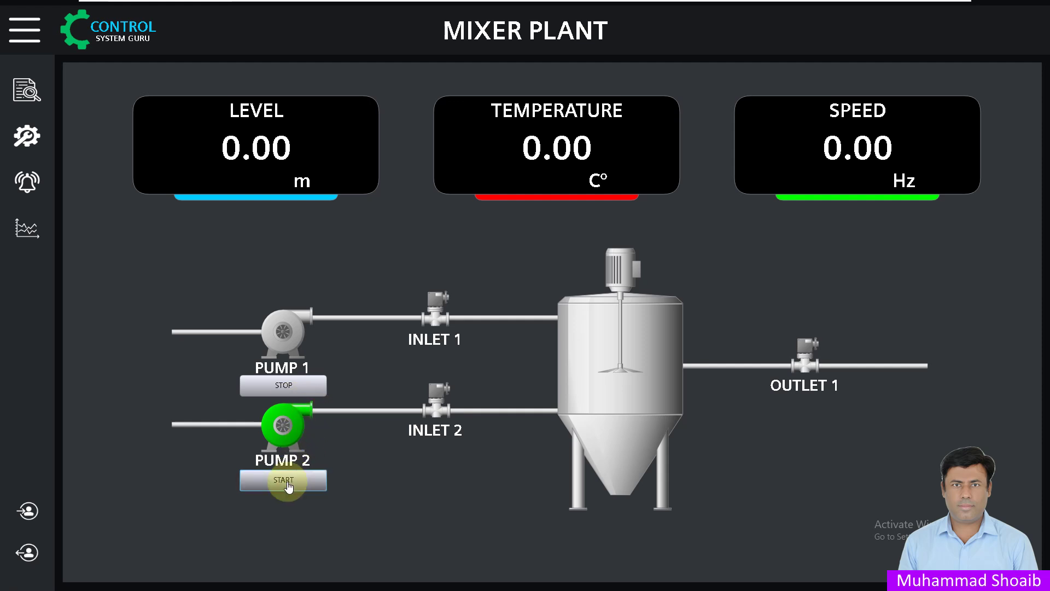
{"action": "left_click", "coordinate": [284, 486]}
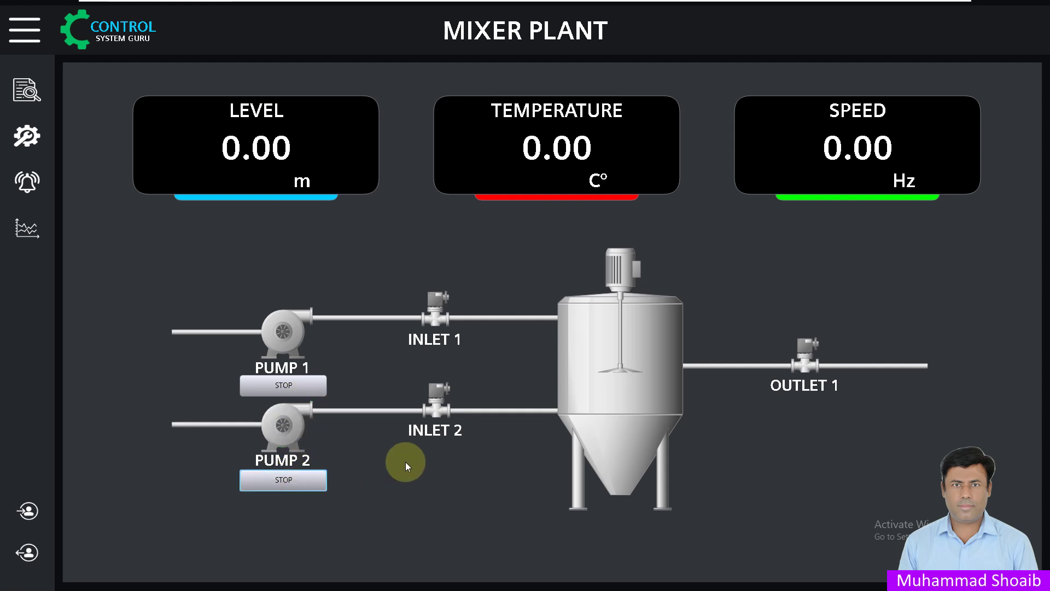